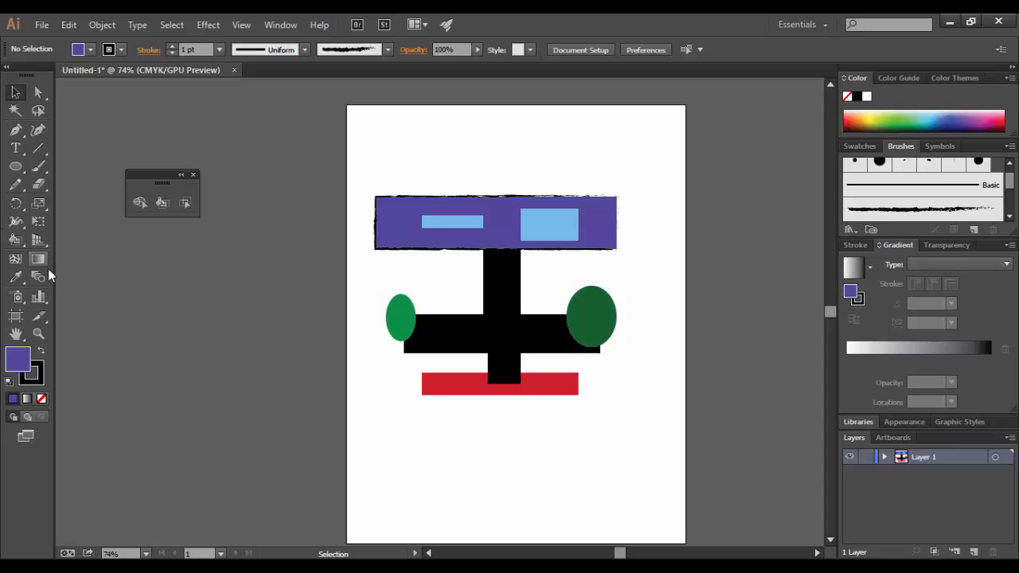
# Detach the Shape Builder and Live Paint tool group as a floating palette beside the artboard, and return to the Selection tool.
pyautogui.click(15, 243)
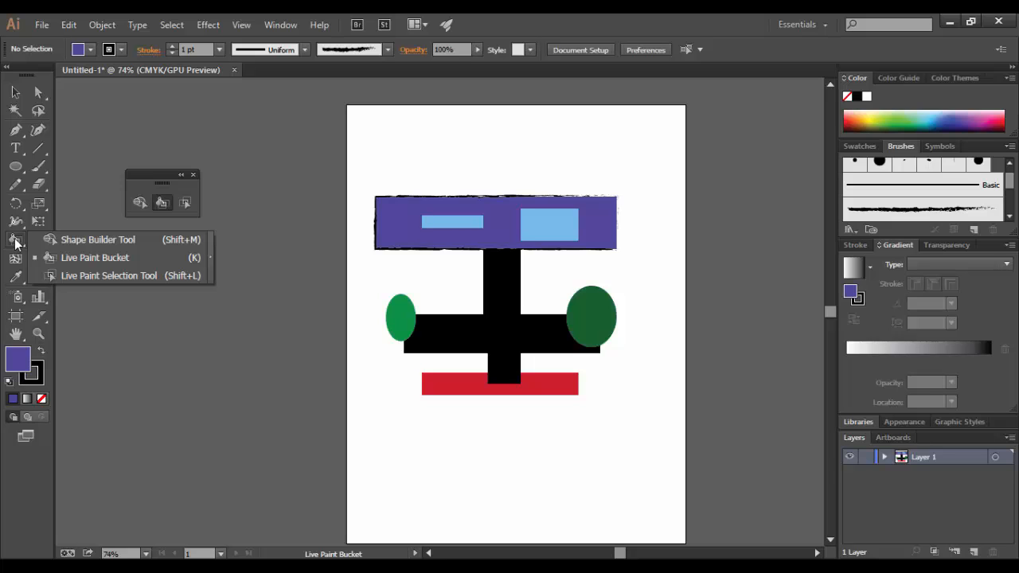
pyautogui.click(212, 253)
pyautogui.moveTo(50, 246)
pyautogui.mouseDown()
pyautogui.moveTo(117, 228)
pyautogui.moveTo(175, 187)
pyautogui.mouseUp()
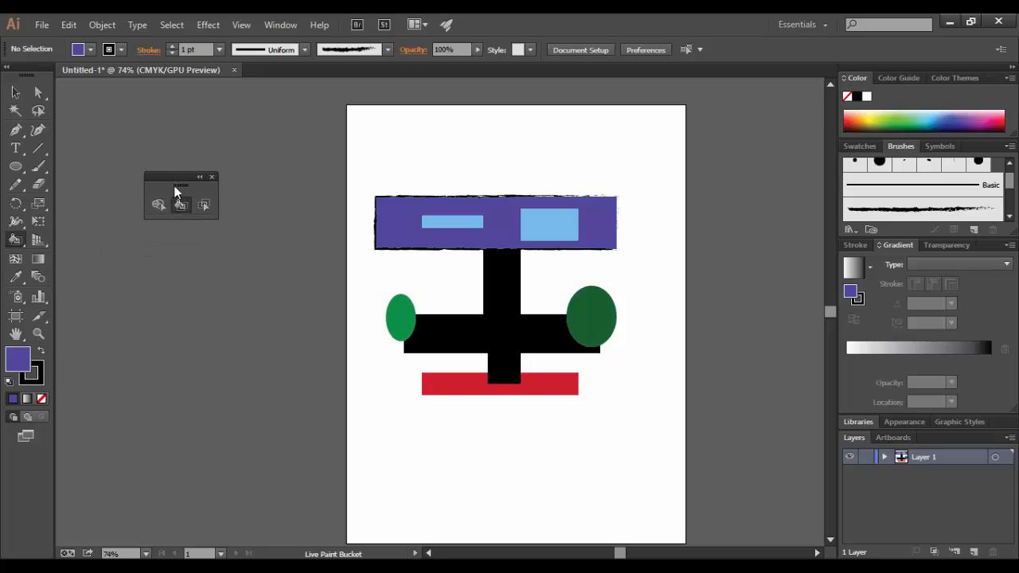
pyautogui.click(16, 93)
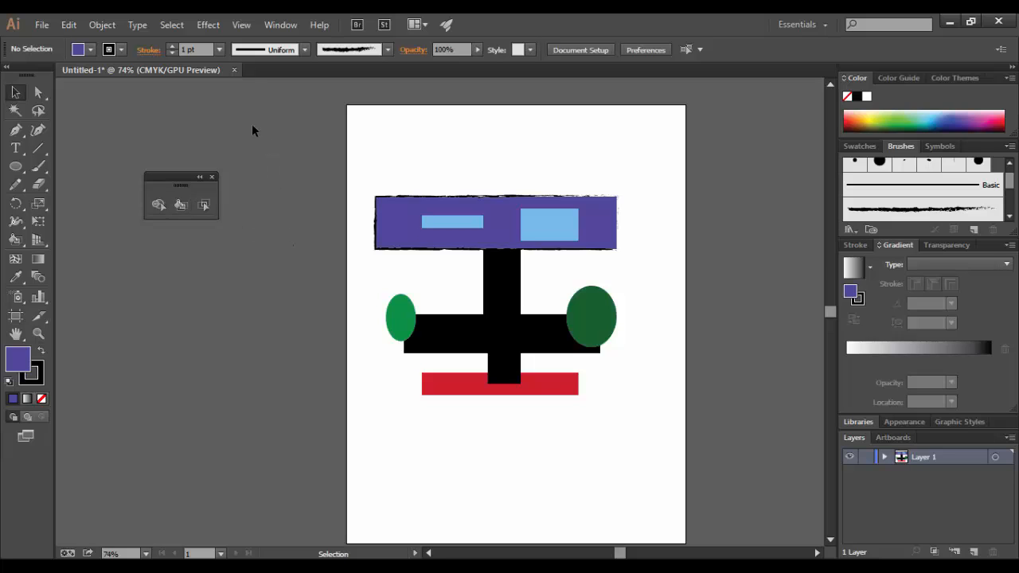
# Try to paint the black vertical rectangle with the Live Paint Bucket without any artwork selected, and dismiss the tips dialog.
pyautogui.click(182, 205)
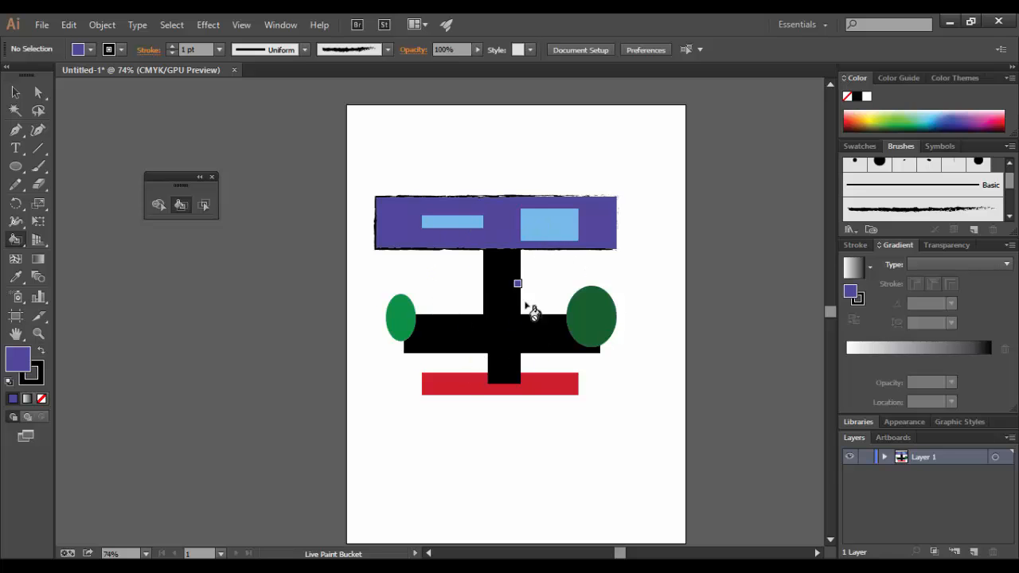
pyautogui.click(492, 275)
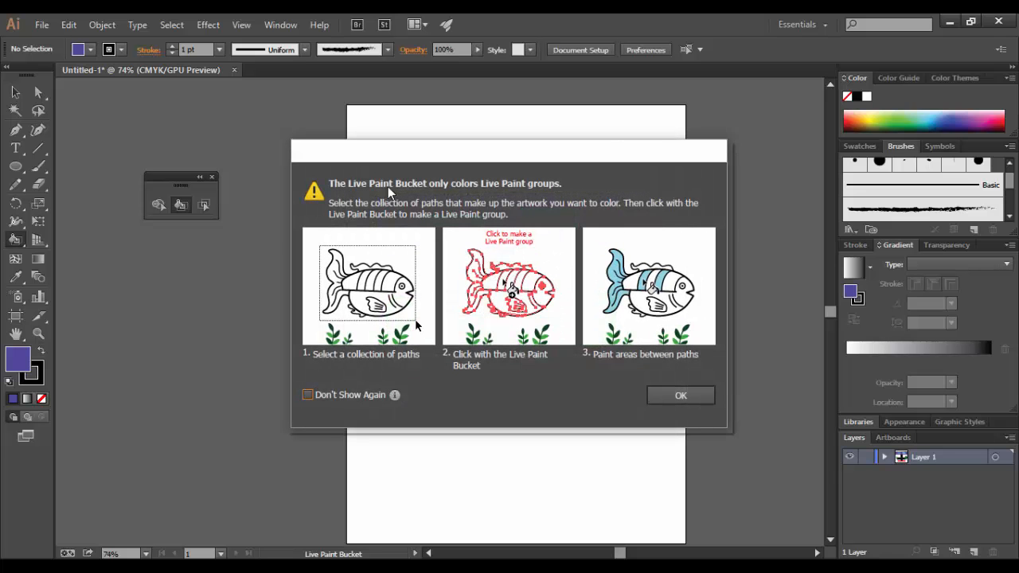
pyautogui.moveTo(496, 154); pyautogui.dragTo(458, 154)
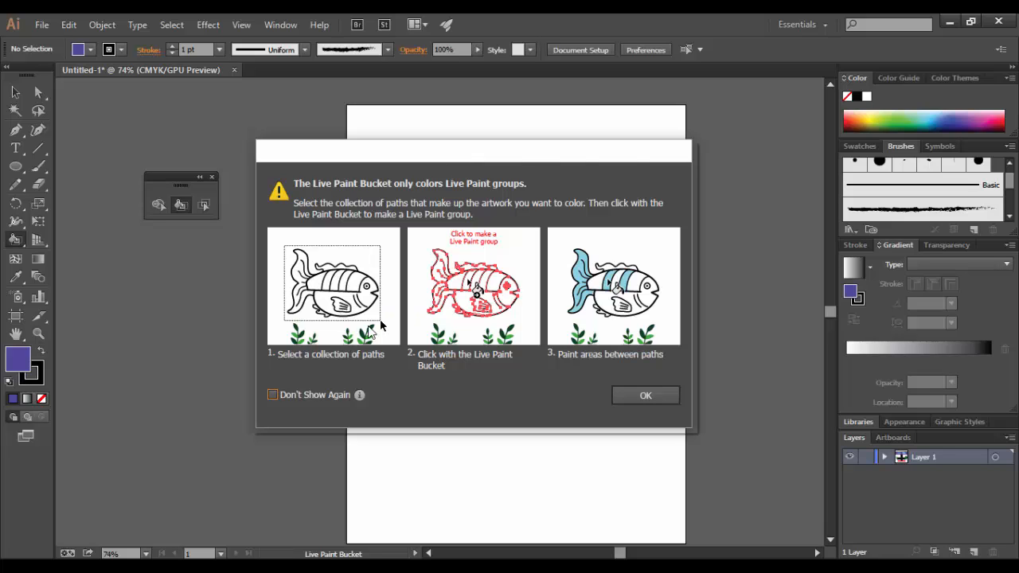
pyautogui.click(646, 395)
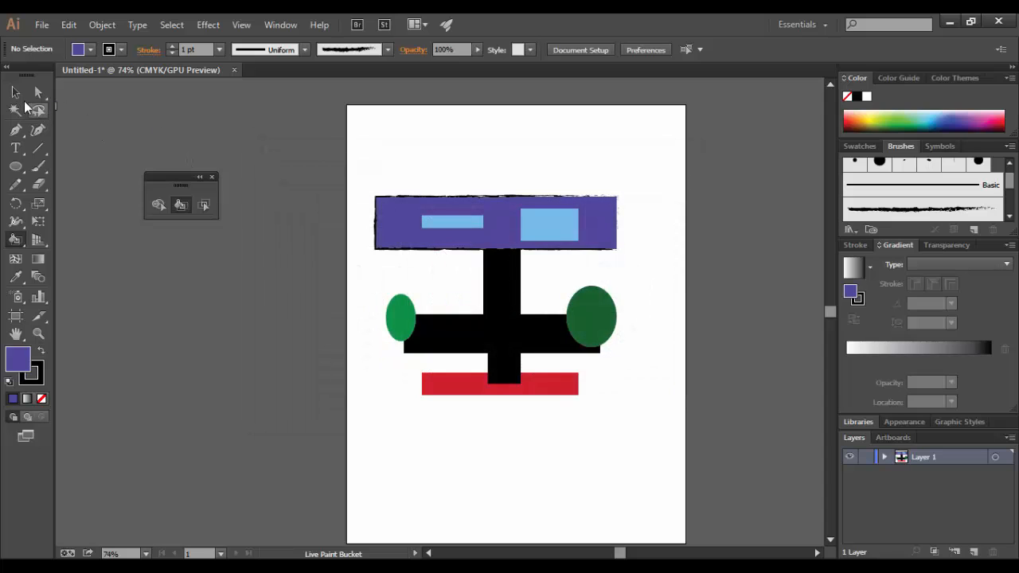
# Select all the shapes on the artboard and convert them into a Live Paint group with the Live Paint Bucket.
pyautogui.click(15, 92)
pyautogui.moveTo(279, 121); pyautogui.dragTo(715, 481)
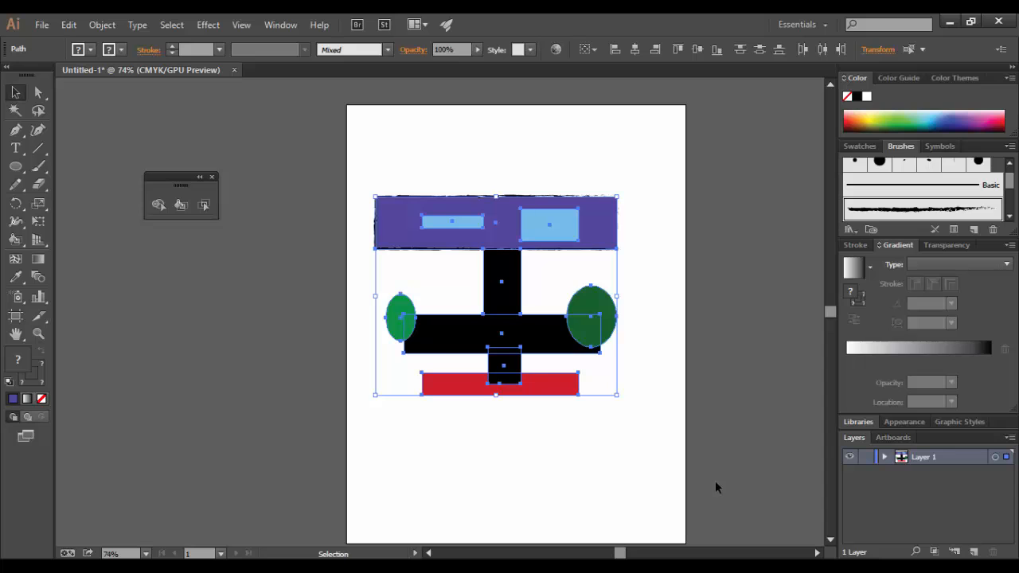
pyautogui.click(183, 206)
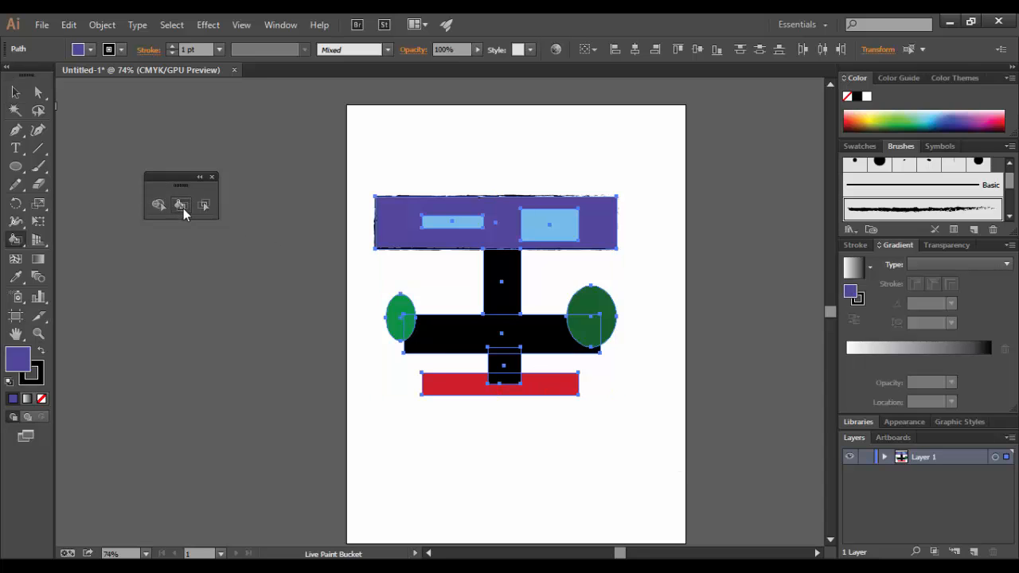
pyautogui.click(404, 209)
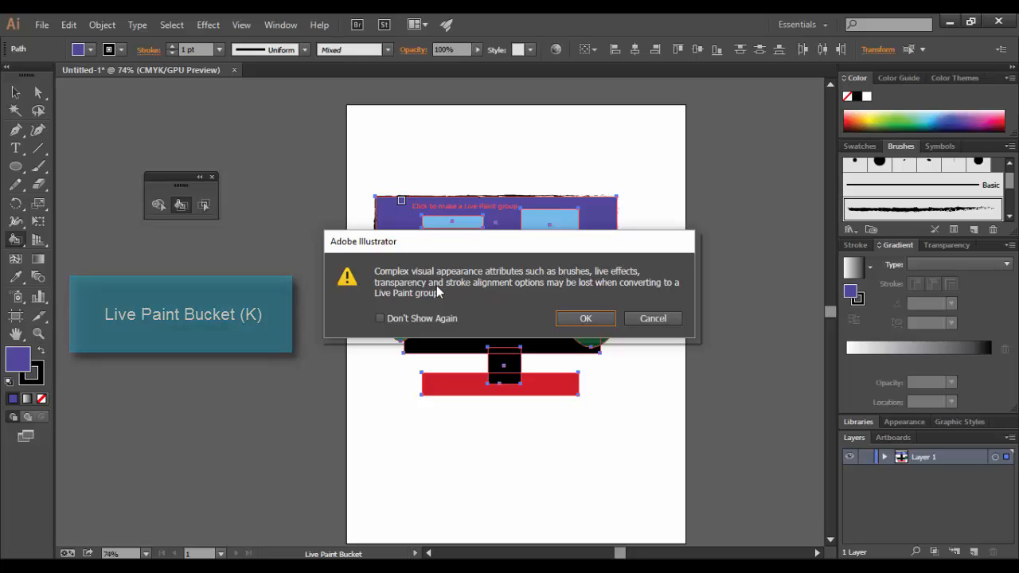
pyautogui.click(603, 319)
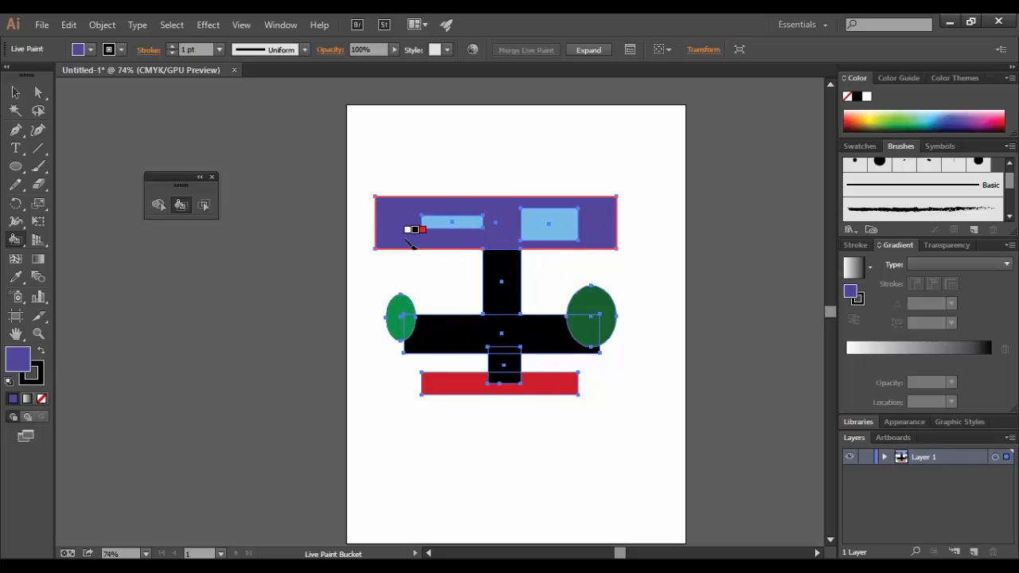
# Review the Live Paint Bucket options and toggle the Paint Strokes option.
pyautogui.doubleClick(178, 206)
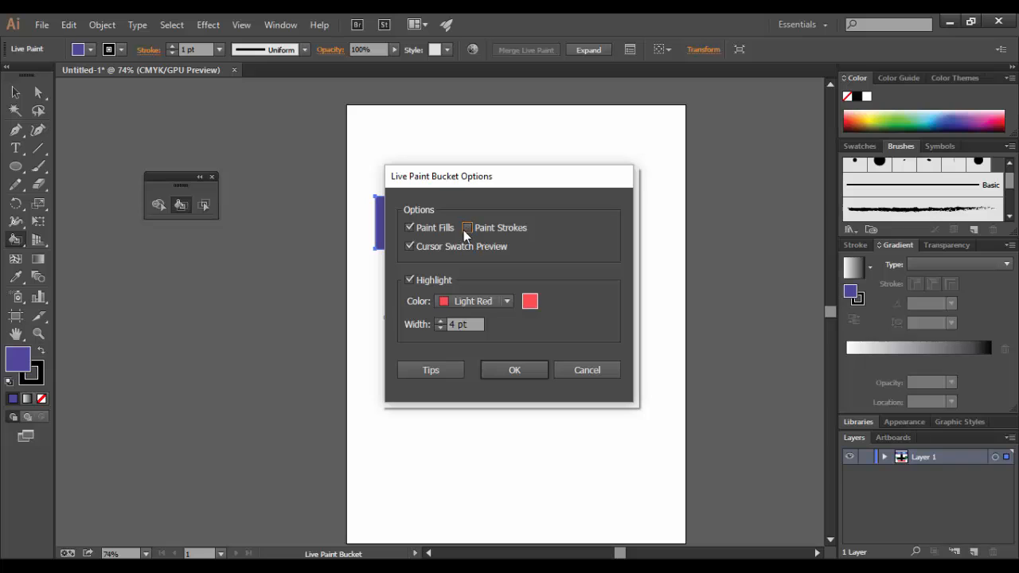
pyautogui.click(518, 370)
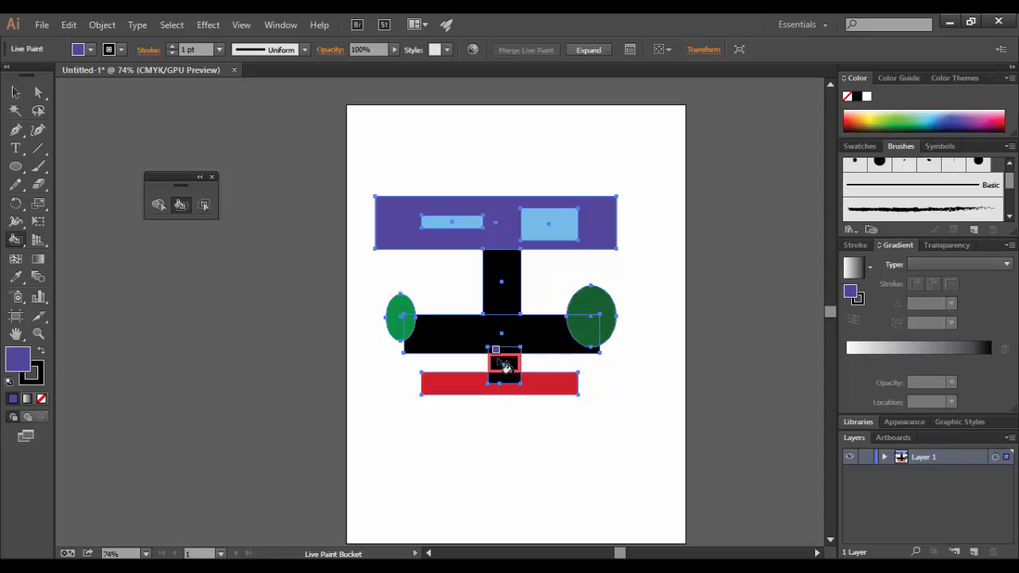
pyautogui.doubleClick(180, 205)
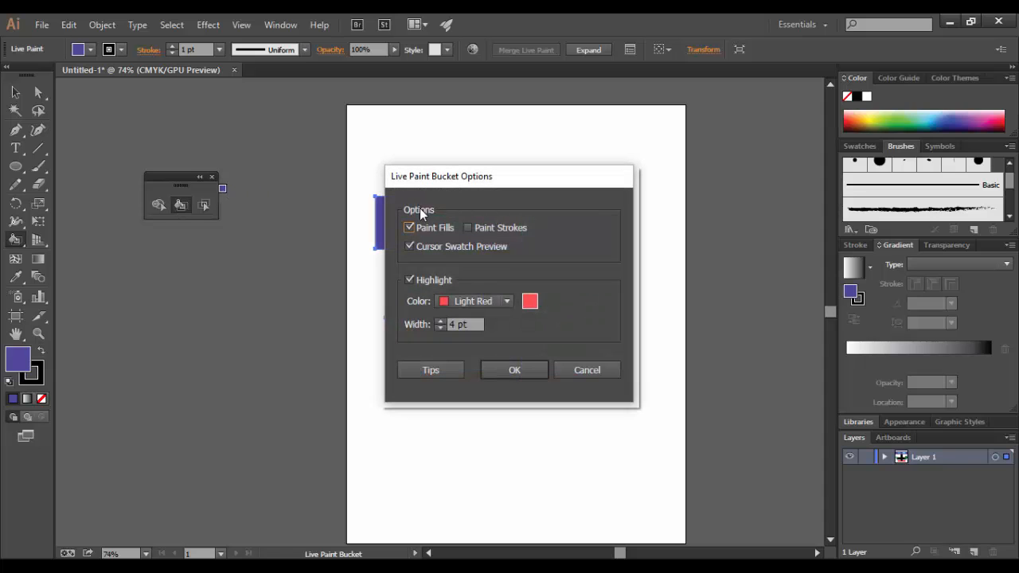
pyautogui.click(468, 227)
pyautogui.click(515, 370)
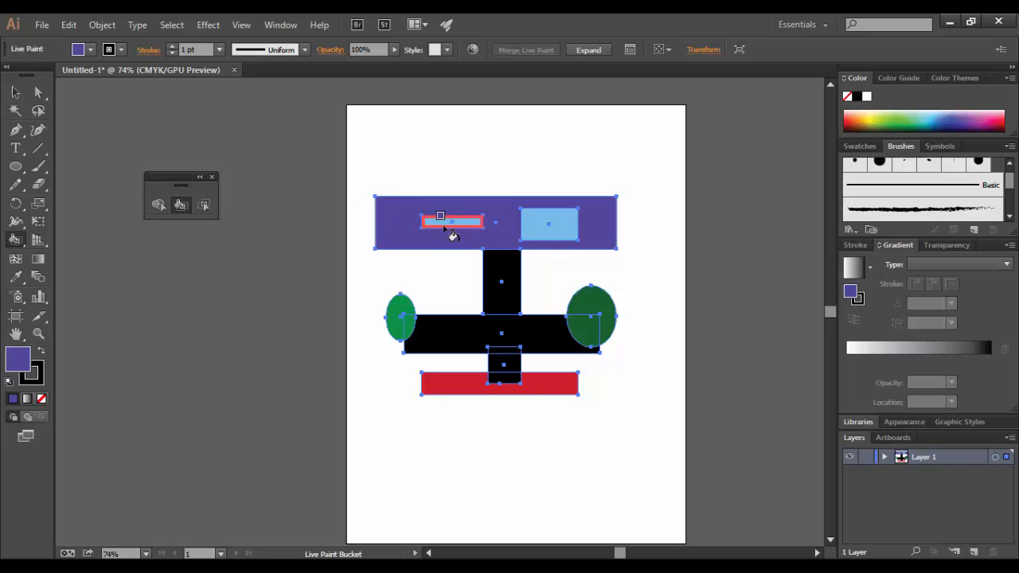
# Cycle the Live Paint Bucket swatches from green to dark magenta and fill the large purple rectangle with it.
pyautogui.click(91, 51)
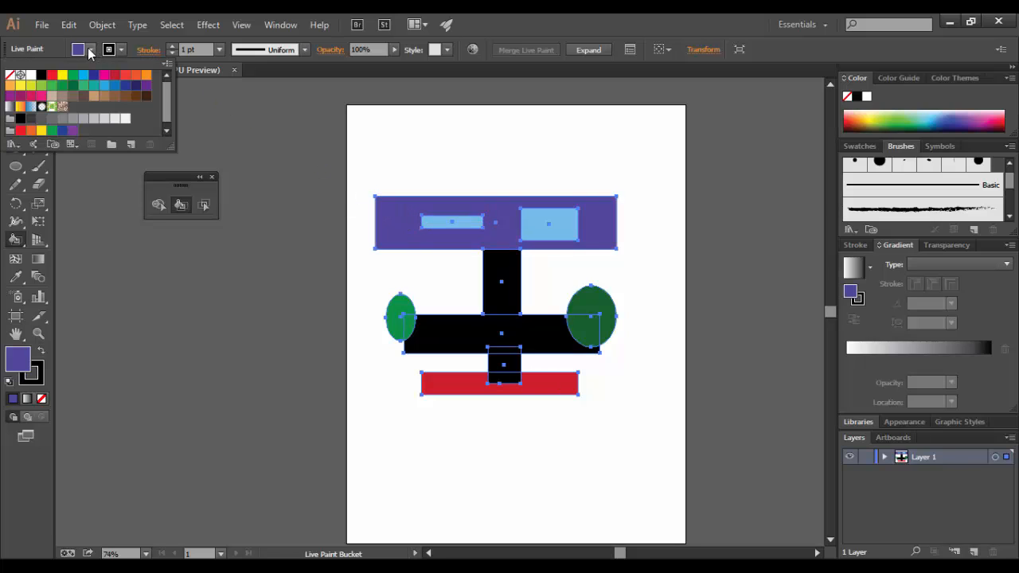
pyautogui.click(52, 86)
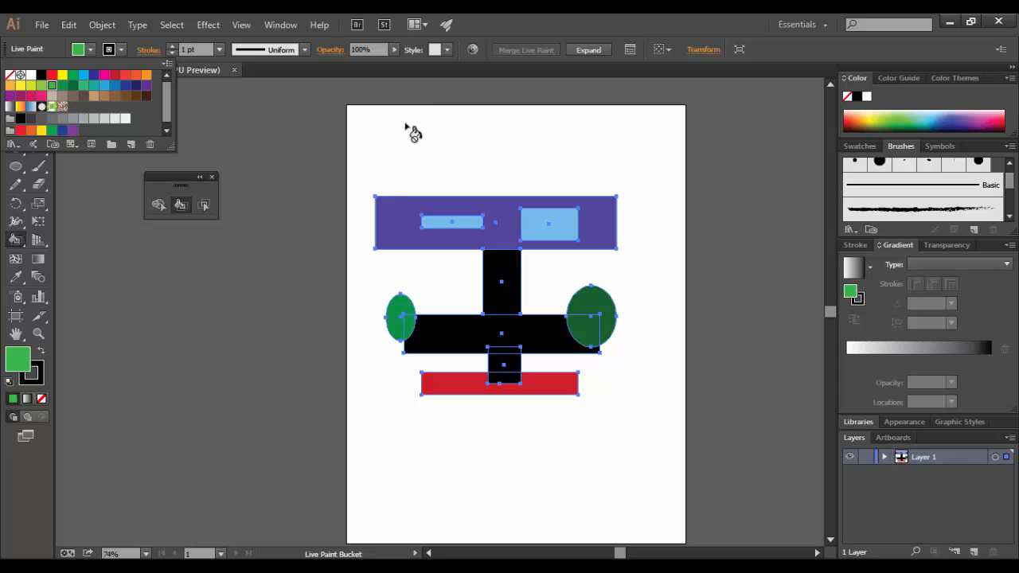
pyautogui.click(408, 228)
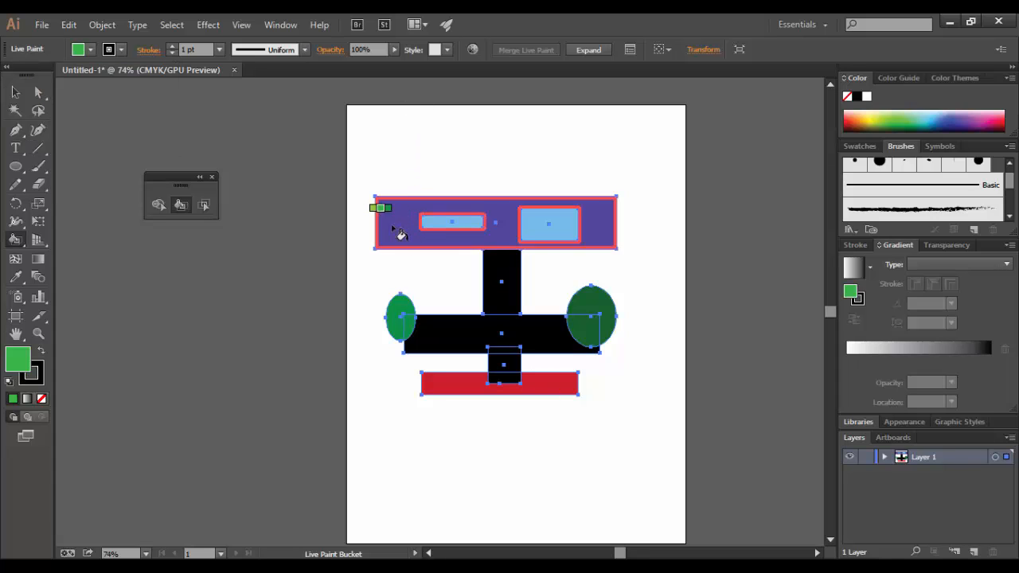
pyautogui.press('Right')
pyautogui.press('Right')
pyautogui.press('Right')
pyautogui.press('Right')
pyautogui.press('Right')
pyautogui.press('Right')
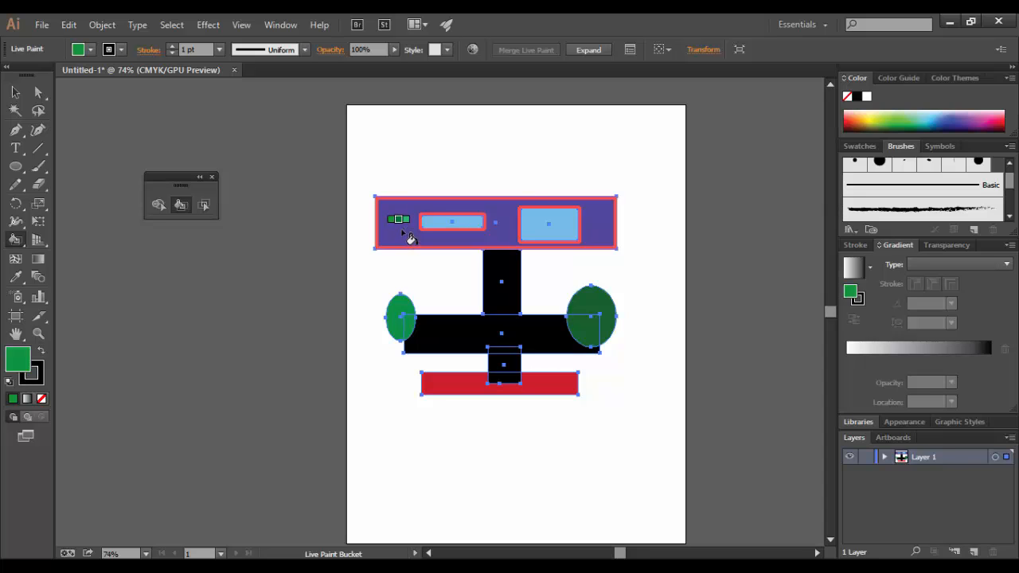
pyautogui.press('Right')
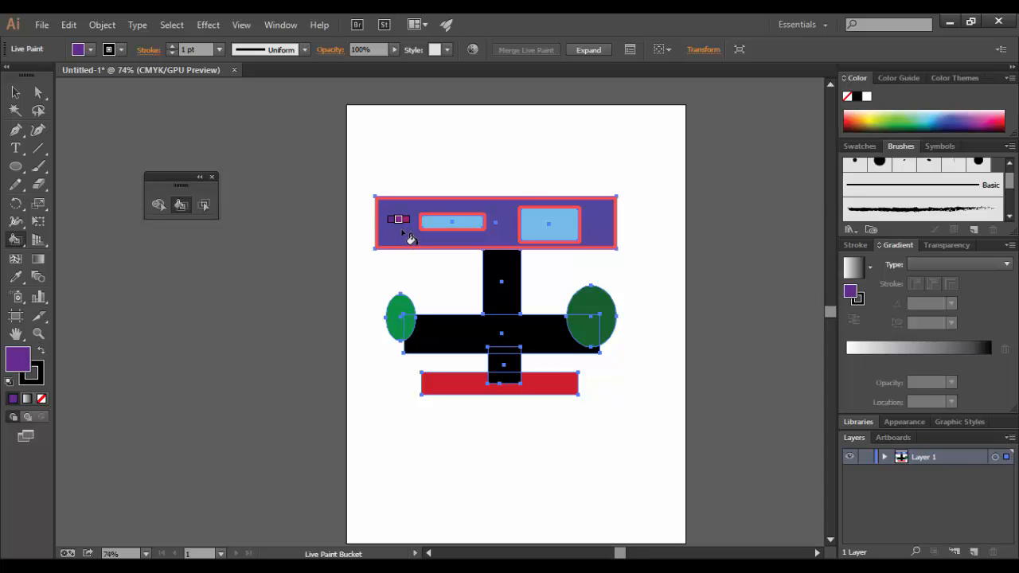
pyautogui.press('Right')
pyautogui.press('Right')
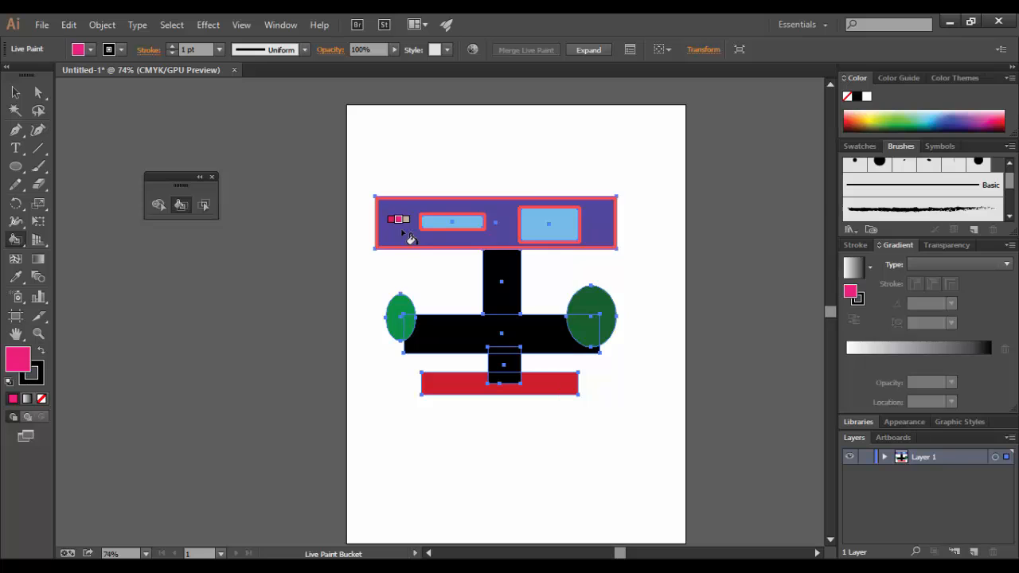
pyautogui.press('Right')
pyautogui.click(410, 239)
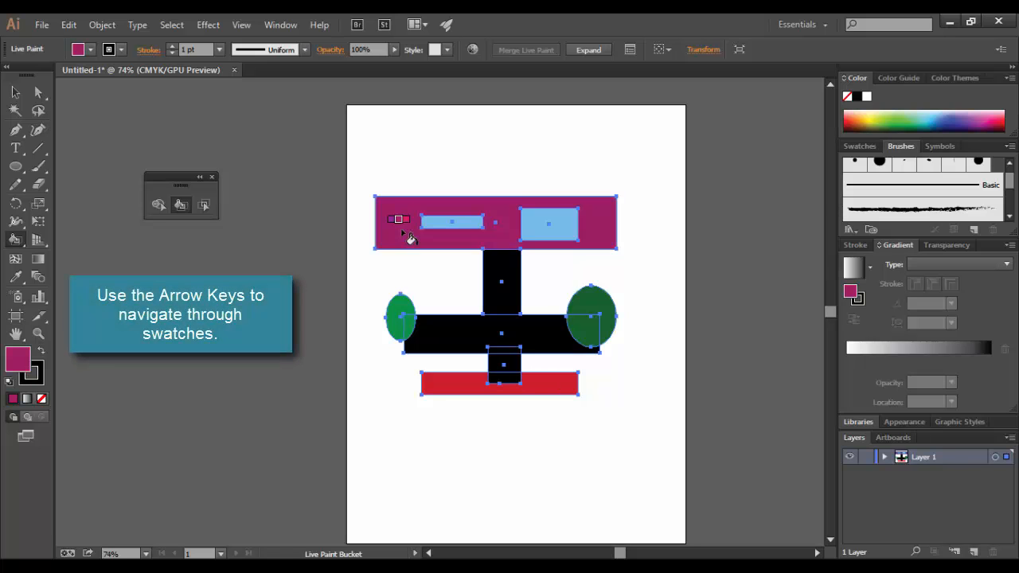
# Fill the vertical stem and the outer areas of both green ovals with the same dark magenta.
pyautogui.click(511, 311)
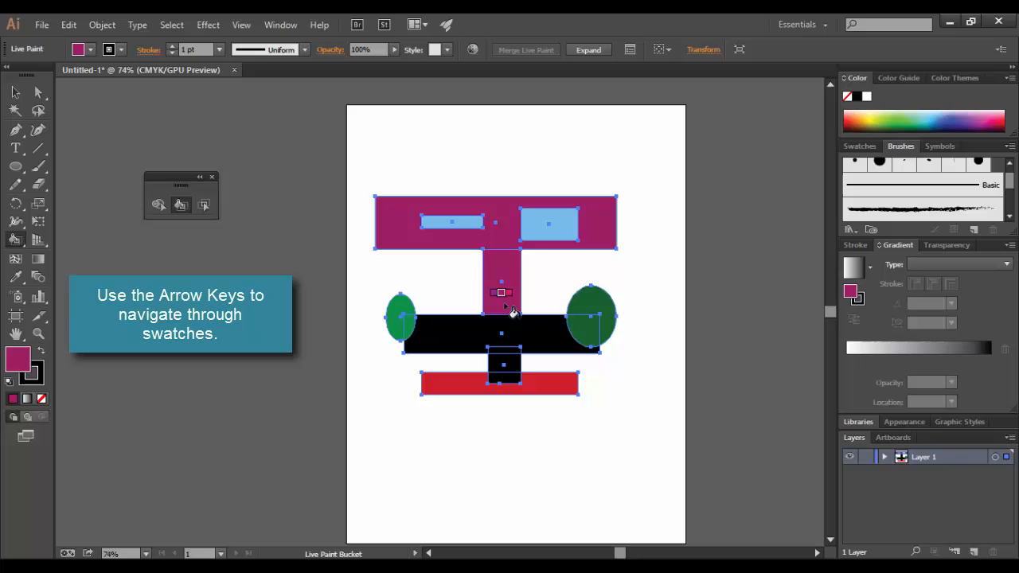
pyautogui.click(404, 312)
pyautogui.click(610, 317)
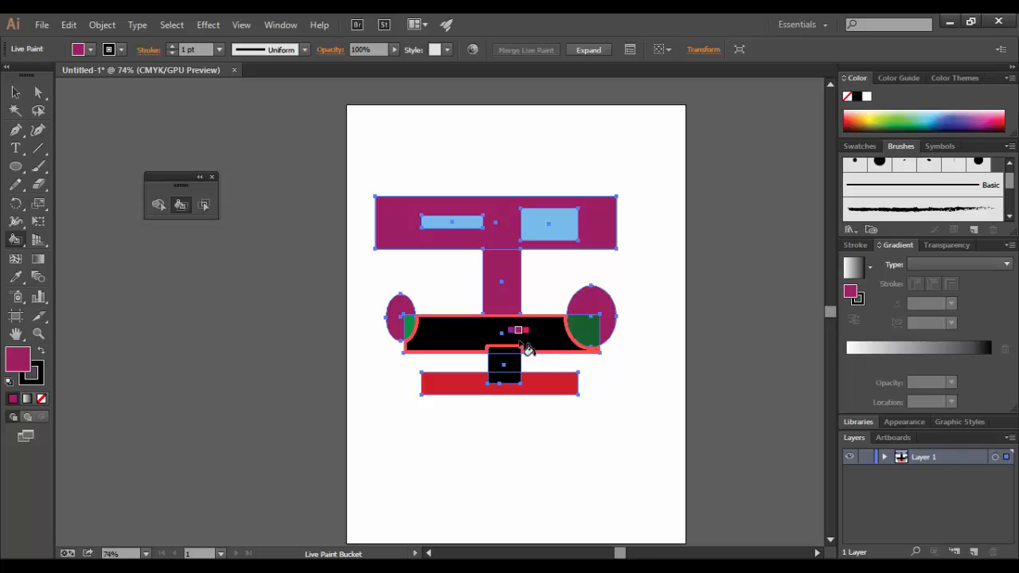
# Advance to a grayish-brown swatch and fill the black horizontal bar and the red bar below it.
pyautogui.press('Right')
pyautogui.press('Right')
pyautogui.press('Right')
pyautogui.click(509, 338)
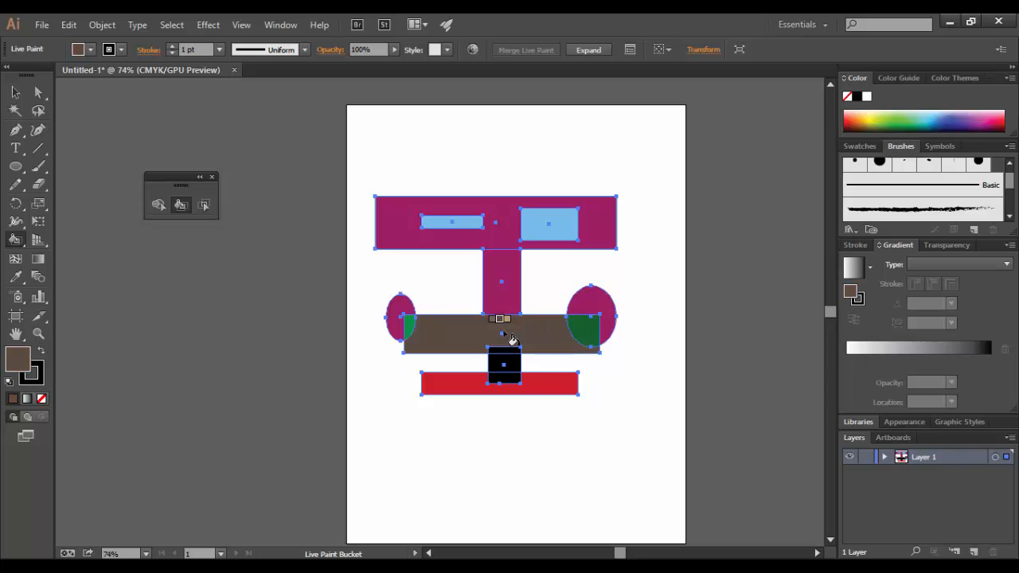
pyautogui.click(508, 391)
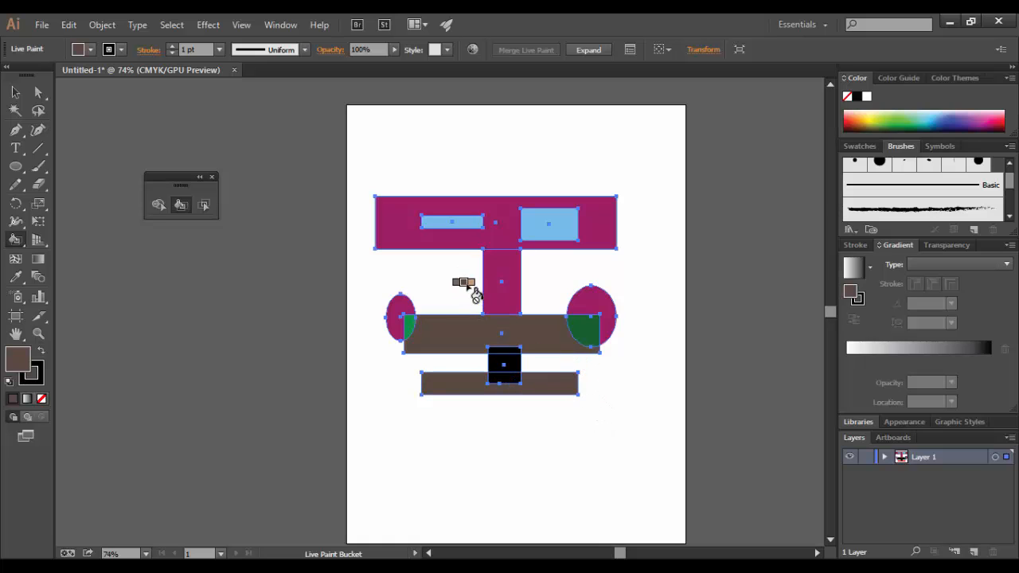
# Set the stroke weight to 6 pt and paint a black outline along the edges of the large magenta rectangle.
pyautogui.keyDown('shift'); pyautogui.click(397, 196); pyautogui.keyUp('shift')
pyautogui.click(219, 52)
pyautogui.click(243, 193)
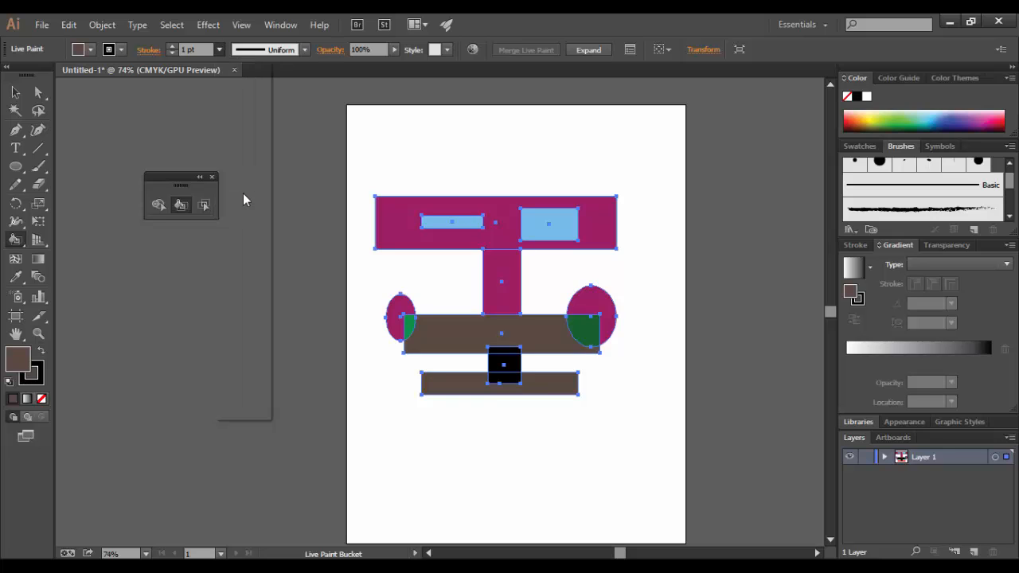
pyautogui.click(399, 195)
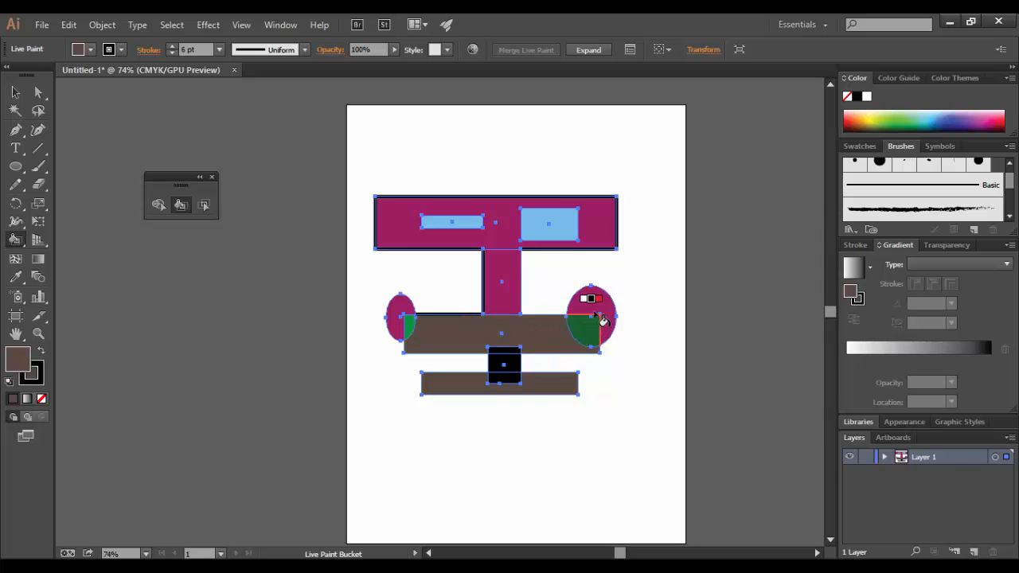
# Advance to a dark brown swatch and fill the outer area of the larger oval with it.
pyautogui.press('Right')
pyautogui.press('Right')
pyautogui.press('Right')
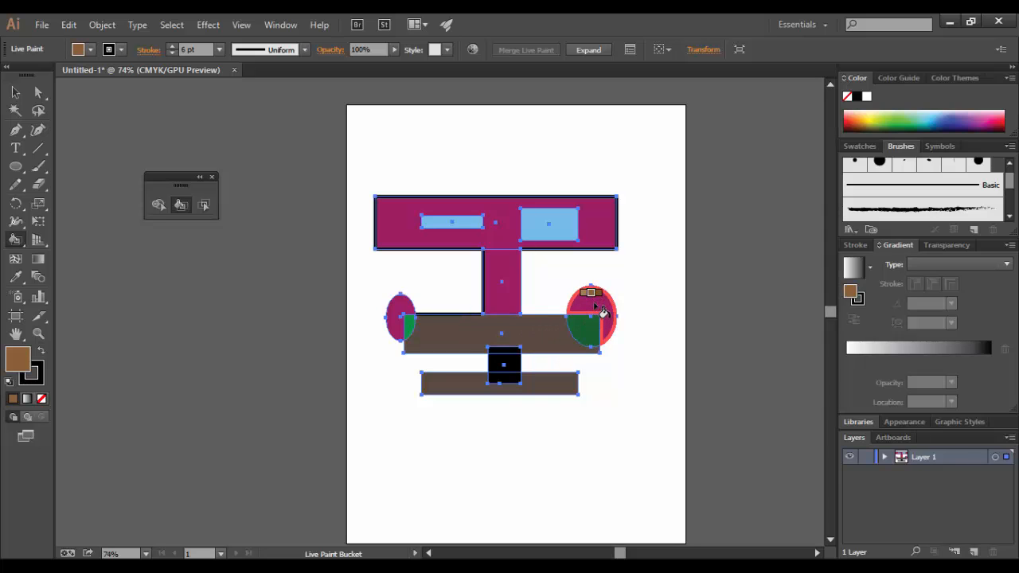
pyautogui.press('Right')
pyautogui.press('Right')
pyautogui.click(598, 300)
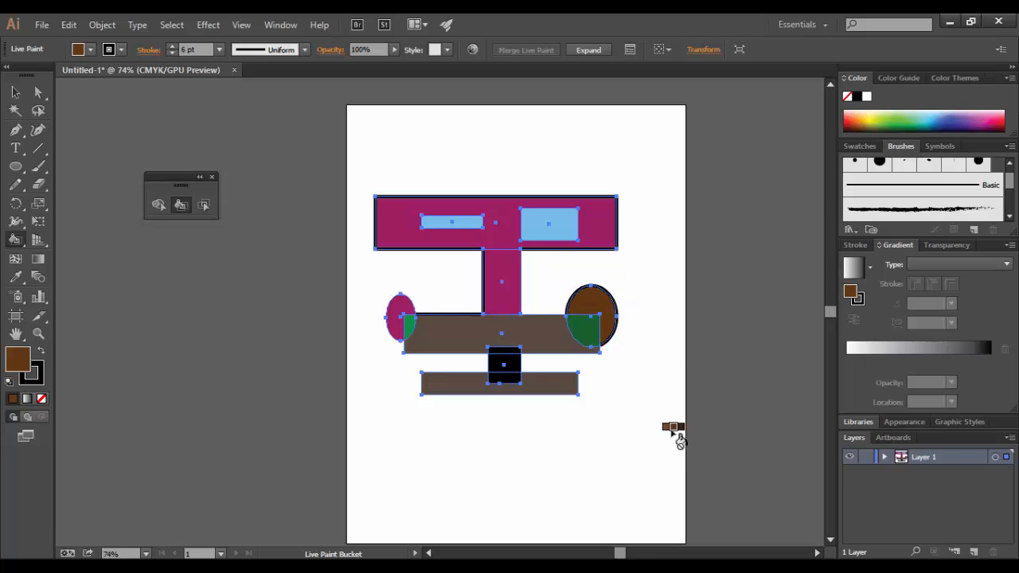
# Paint 6 pt black strokes on the smaller oval's outline and the horizontal bar's upper edge between the stem and larger oval.
pyautogui.keyDown('shift'); pyautogui.click(388, 305); pyautogui.keyUp('shift')
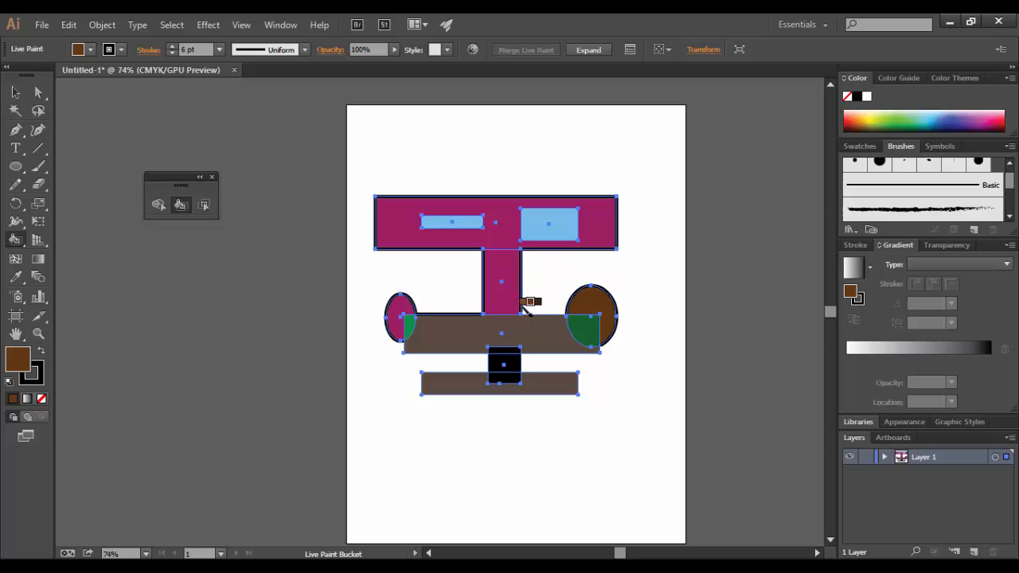
pyautogui.keyDown('shift'); pyautogui.click(535, 314); pyautogui.keyUp('shift')
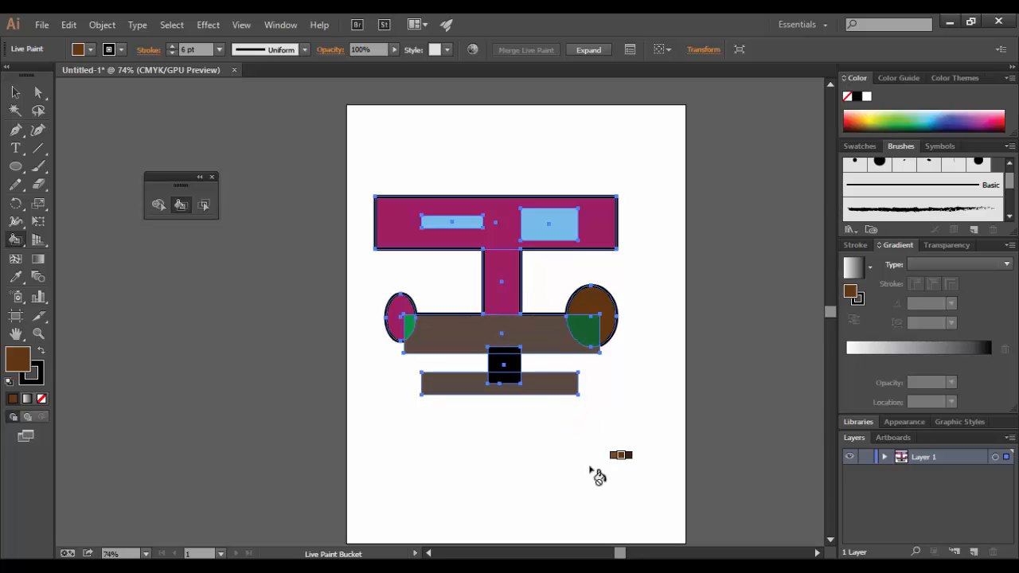
# Move the whole Live Paint group slightly up and to the right with the Selection tool, and deselect it.
pyautogui.click(15, 93)
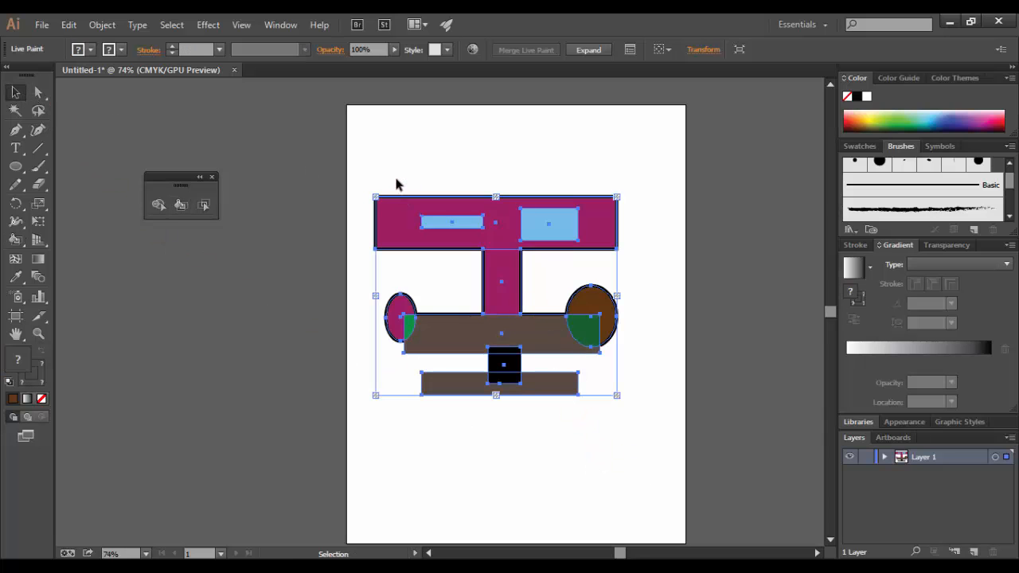
pyautogui.click(395, 182)
pyautogui.click(451, 238)
pyautogui.moveTo(490, 297)
pyautogui.mouseDown()
pyautogui.moveTo(494, 279)
pyautogui.moveTo(497, 290)
pyautogui.mouseUp()
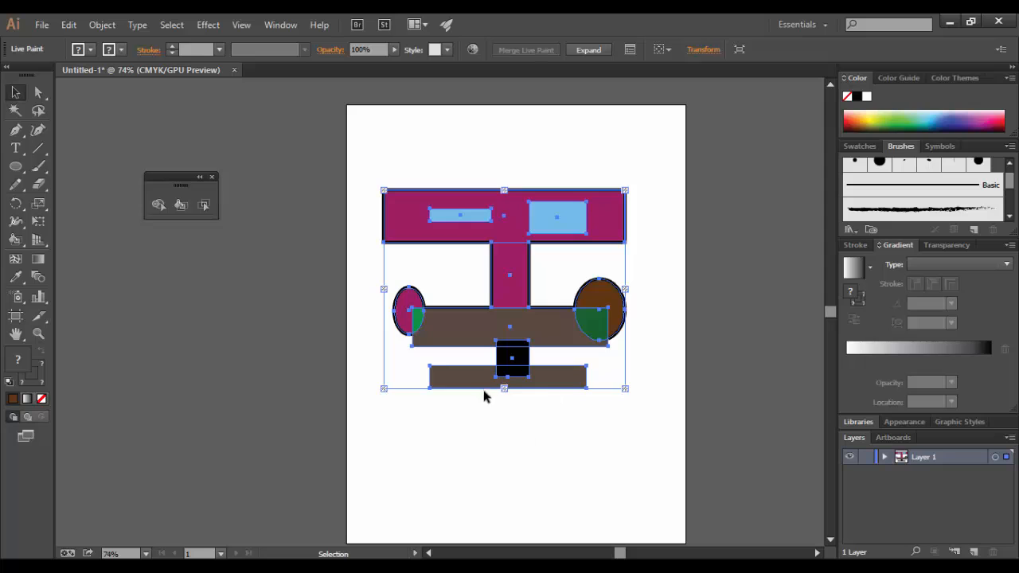
pyautogui.moveTo(486, 384); pyautogui.dragTo(485, 388)
pyautogui.click(436, 402)
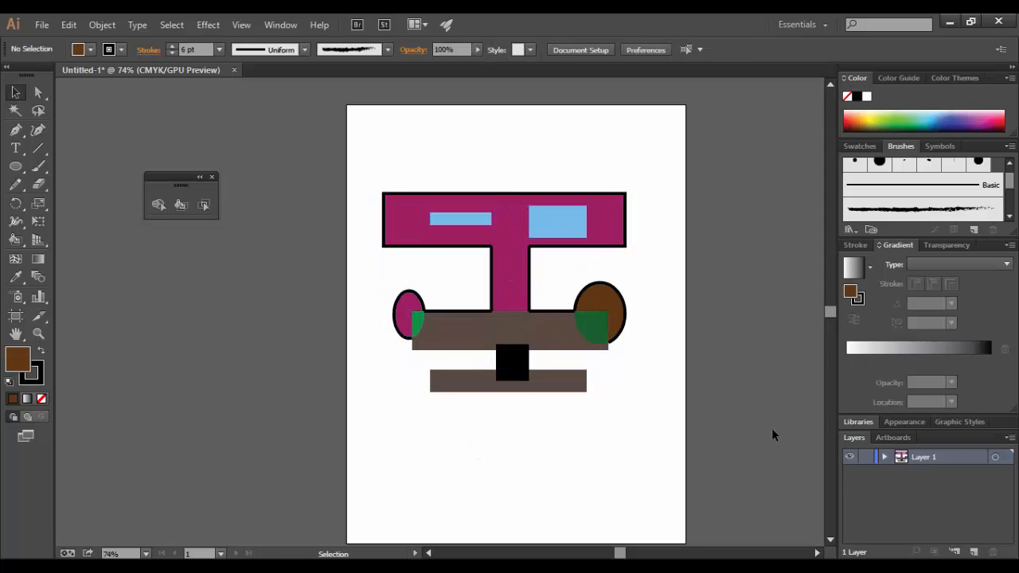
# Select the large upper magenta rectangle's face with the Live Paint Selection tool and set its fill to dark purple 3D0E29.
pyautogui.click(885, 458)
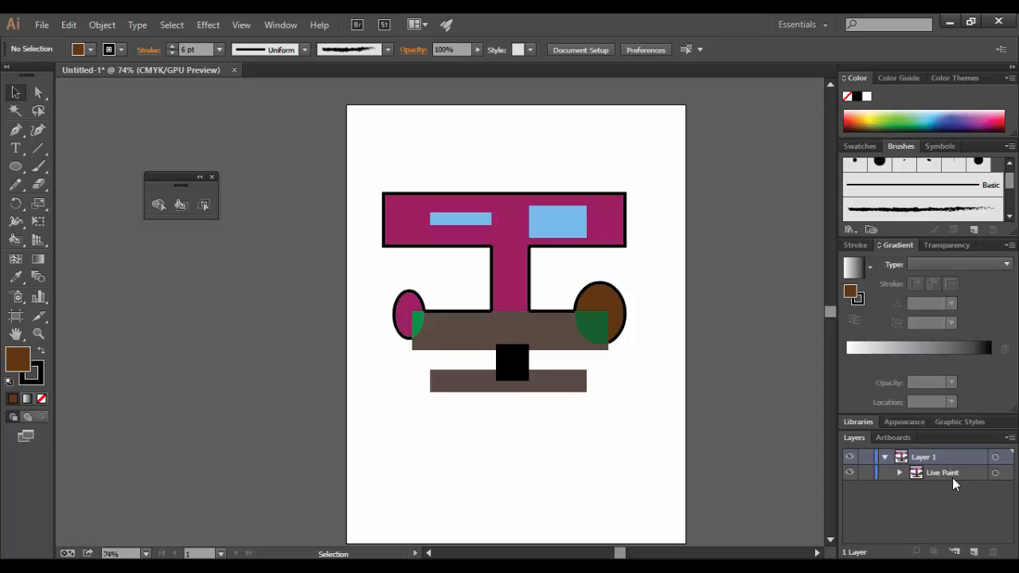
pyautogui.click(889, 458)
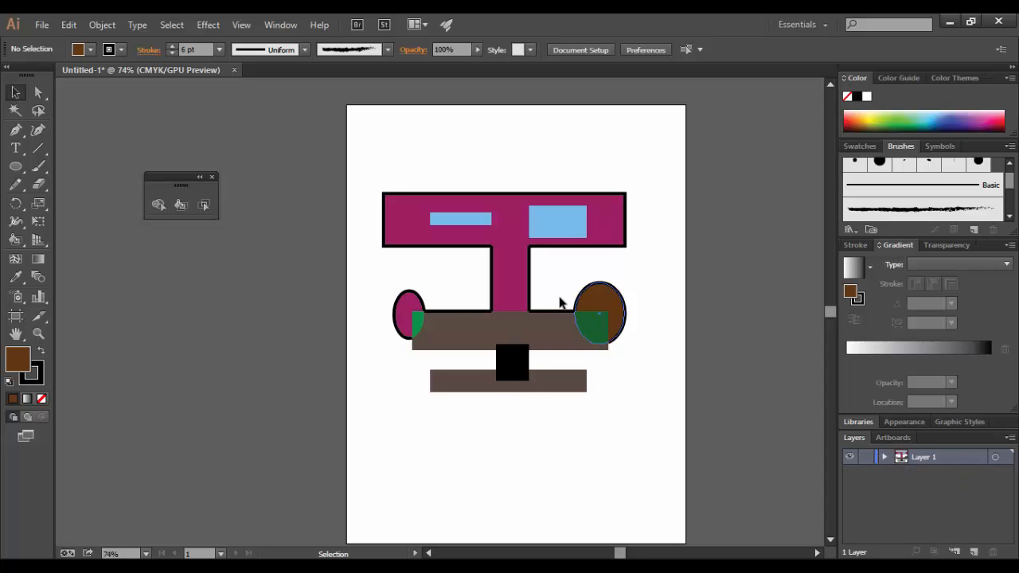
pyautogui.click(524, 297)
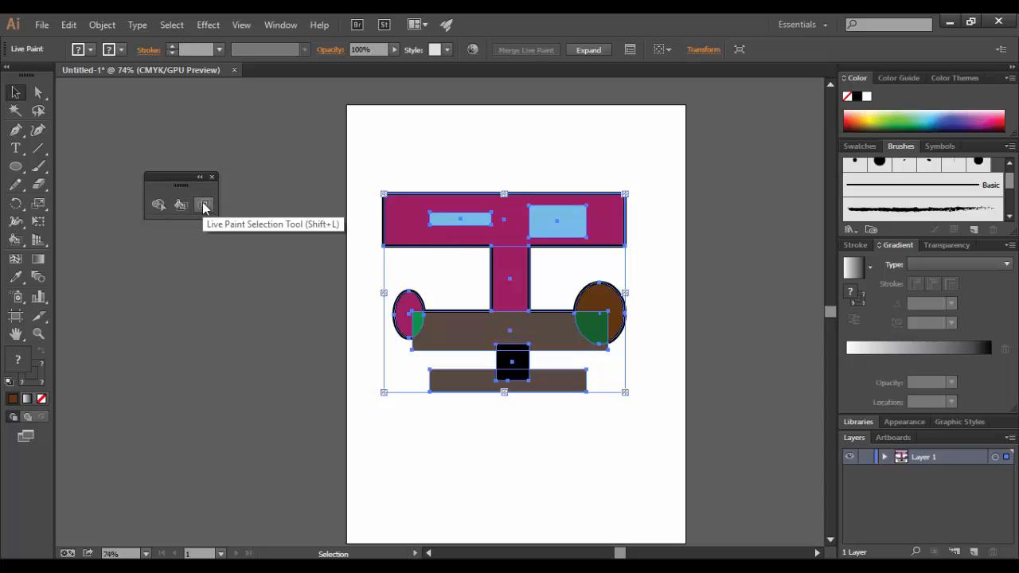
pyautogui.click(204, 207)
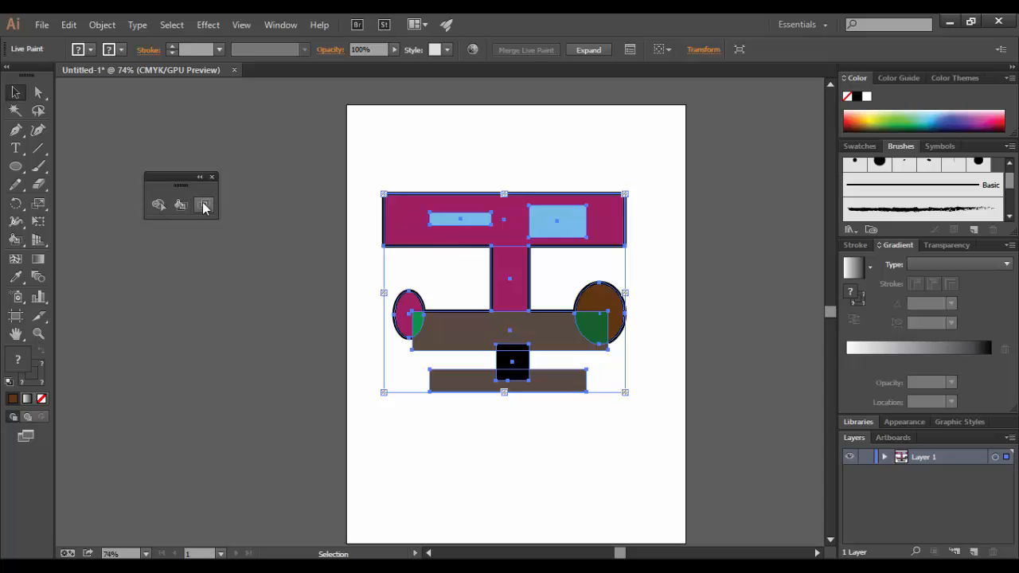
pyautogui.click(413, 232)
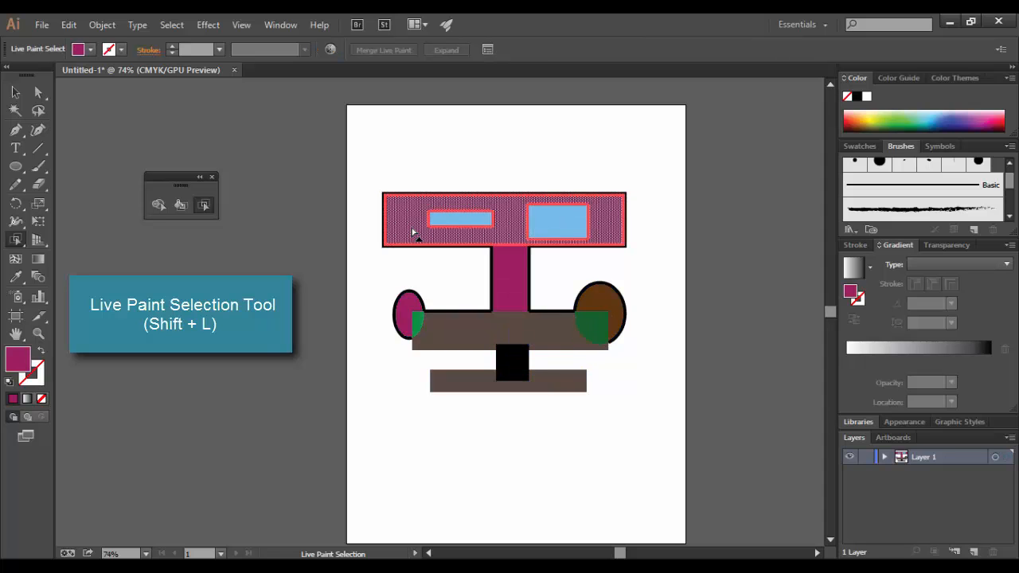
pyautogui.doubleClick(22, 359)
pyautogui.moveTo(723, 245); pyautogui.dragTo(746, 375)
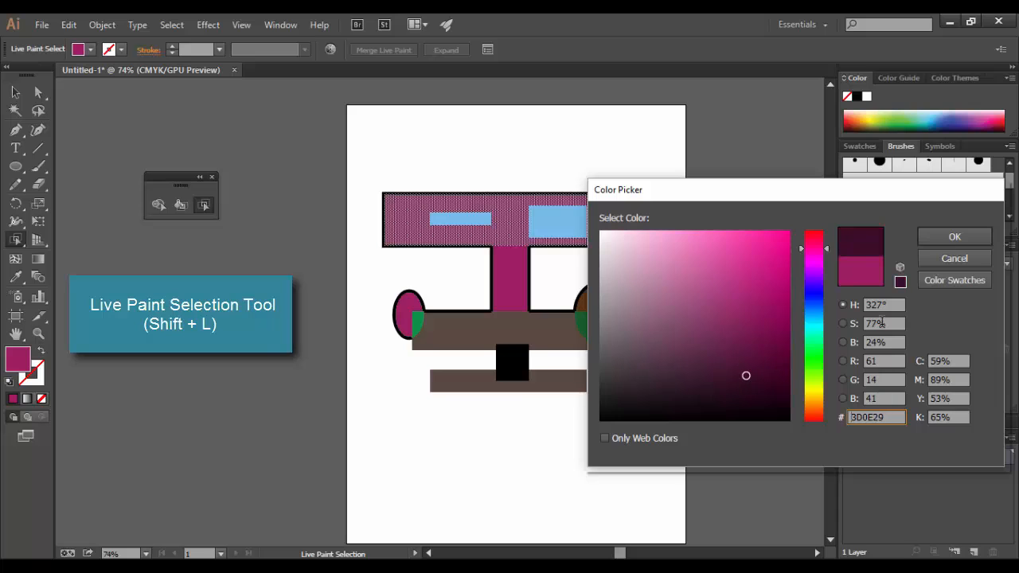
pyautogui.click(927, 237)
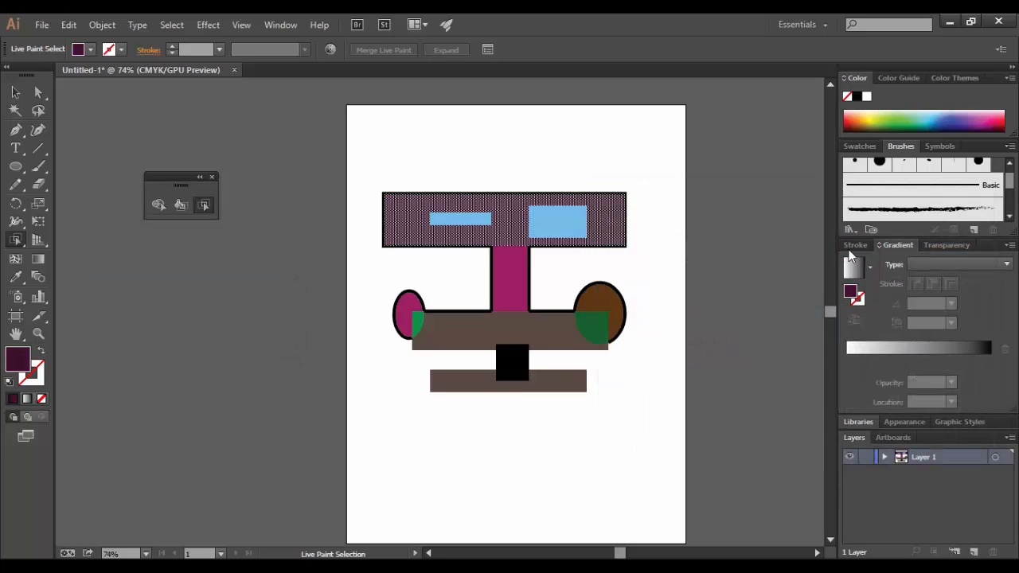
# Select the magenta stem's face in the Live Paint group and set its fill to 60093B.
pyautogui.click(505, 295)
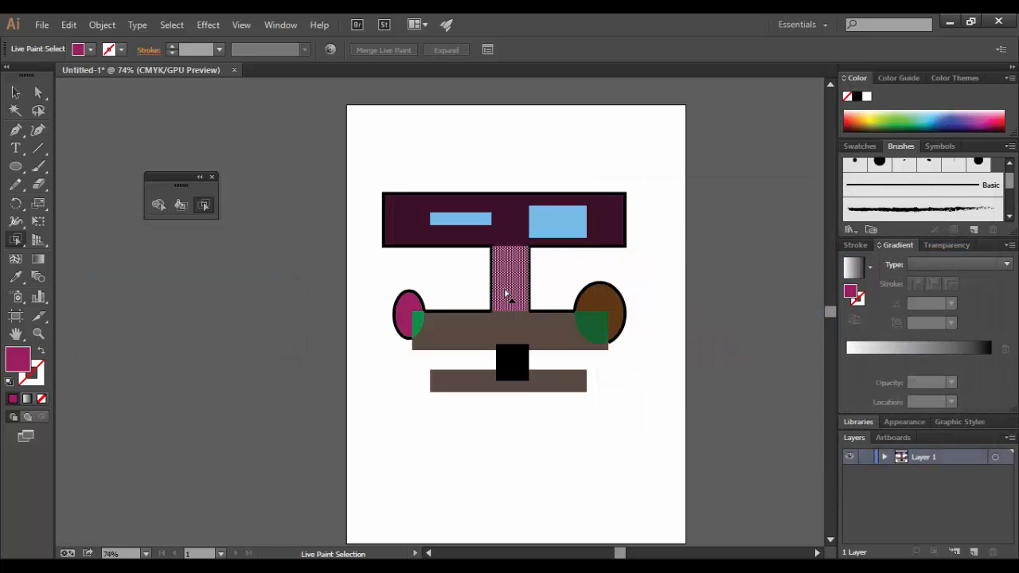
pyautogui.doubleClick(28, 364)
pyautogui.click(773, 353)
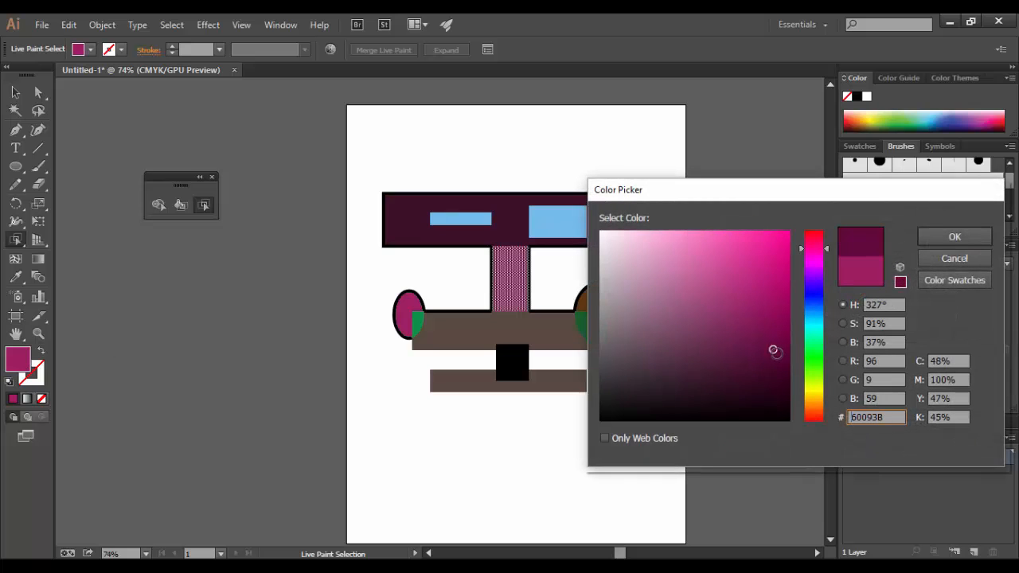
pyautogui.click(951, 237)
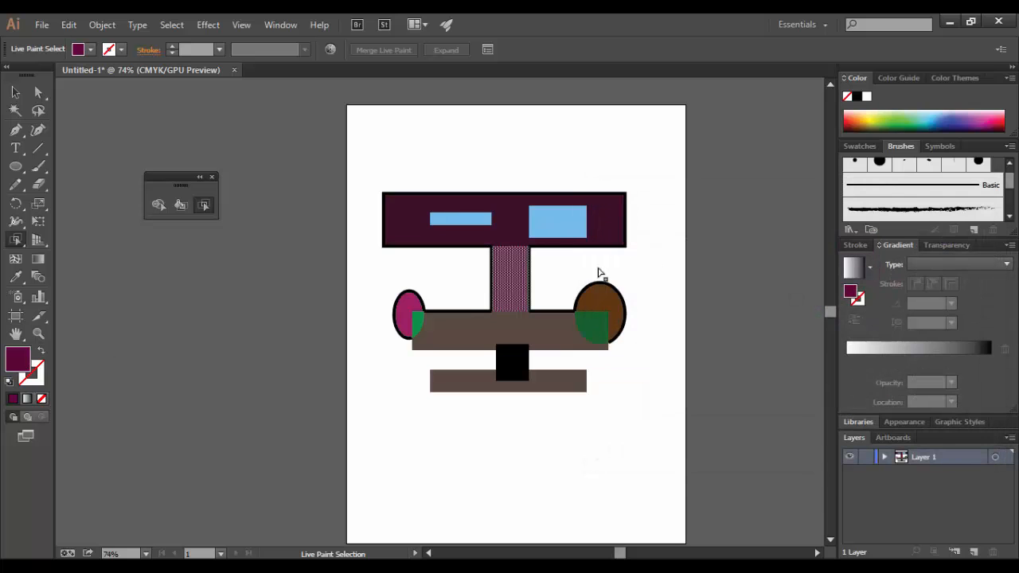
# Set the smaller oval's outer edge to a 2 pt light blue stroke and deselect it.
pyautogui.click(423, 305)
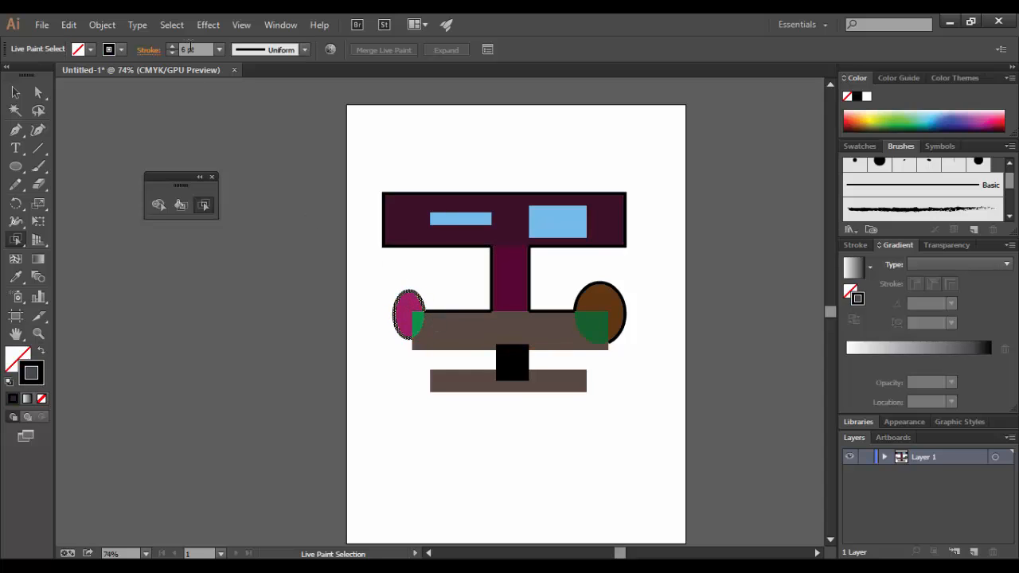
pyautogui.click(219, 49)
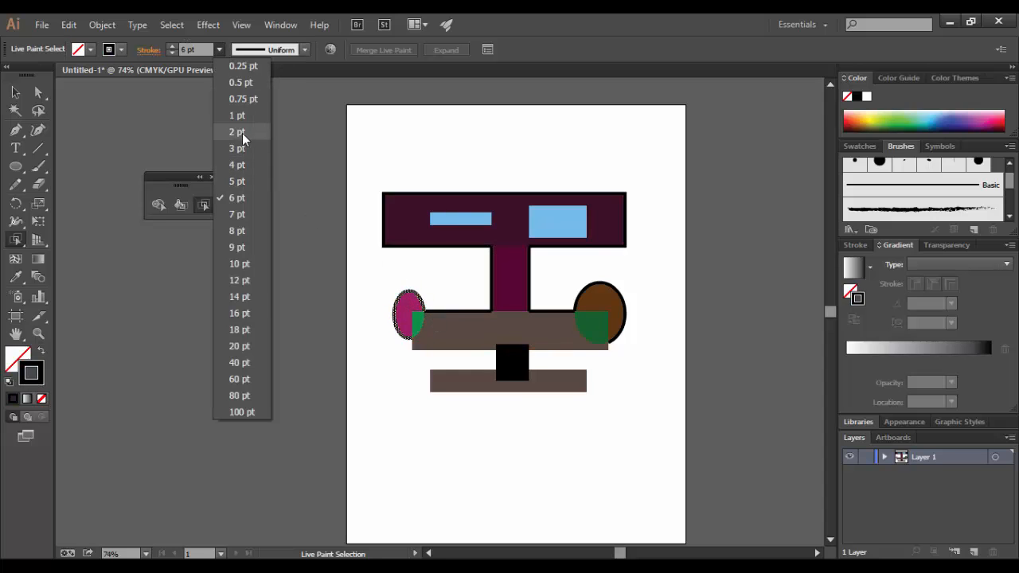
pyautogui.click(242, 133)
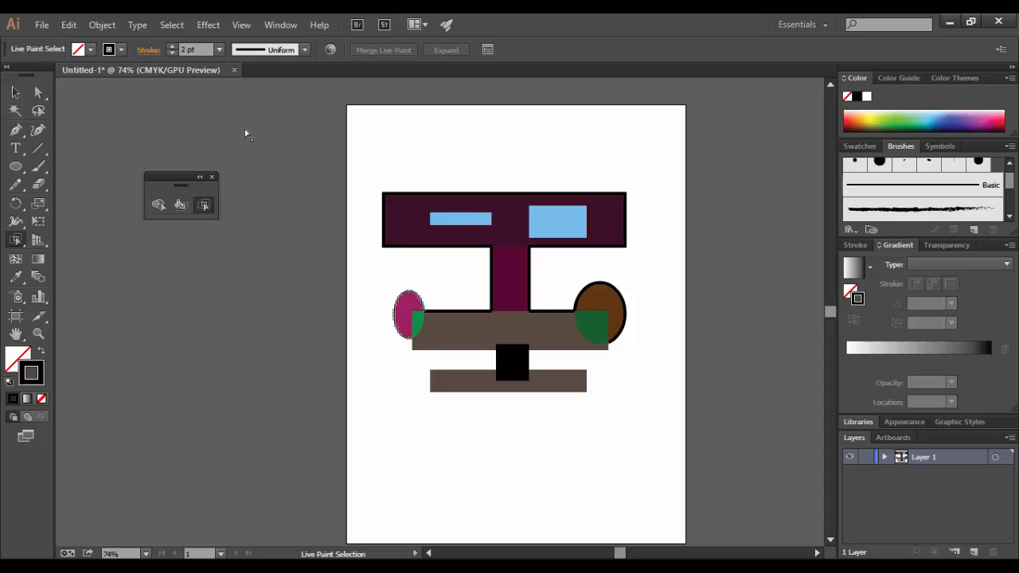
pyautogui.click(123, 49)
pyautogui.click(83, 74)
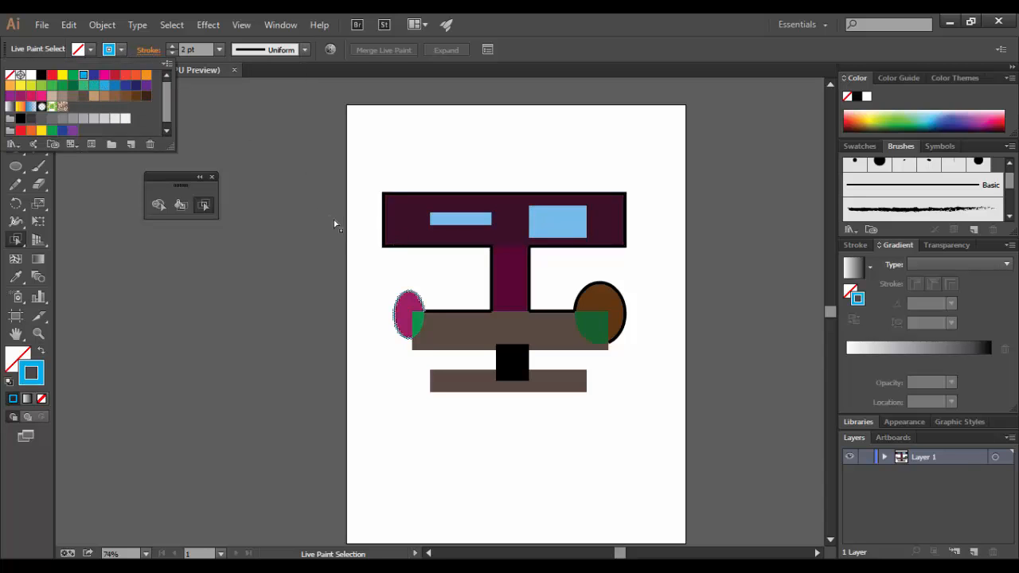
pyautogui.click(334, 219)
pyautogui.click(457, 302)
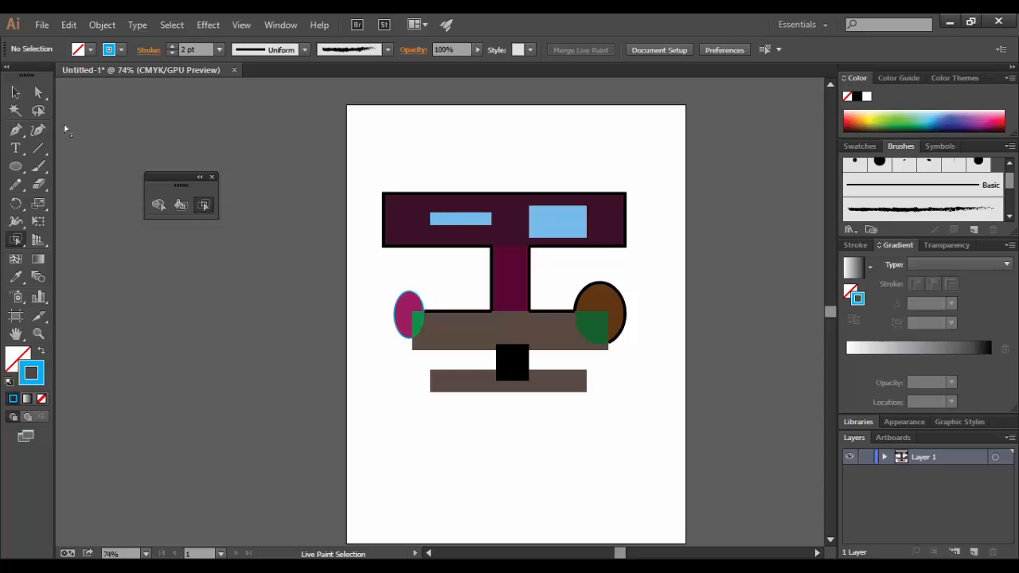
# Select individual Live Paint faces one after another, including the blue rectangle, stem, brown bar, black square and green overlaps.
pyautogui.click(533, 231)
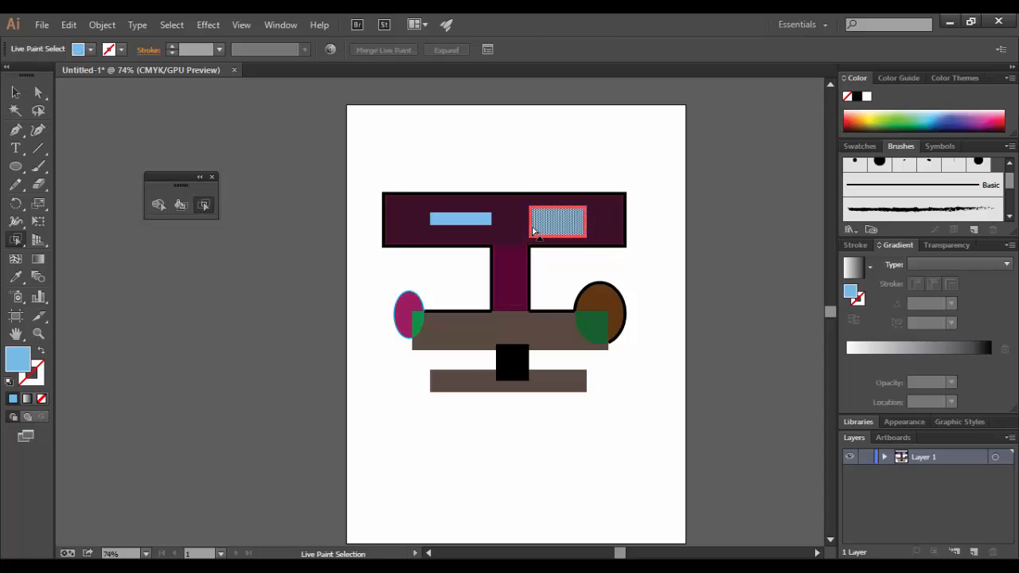
pyautogui.click(501, 225)
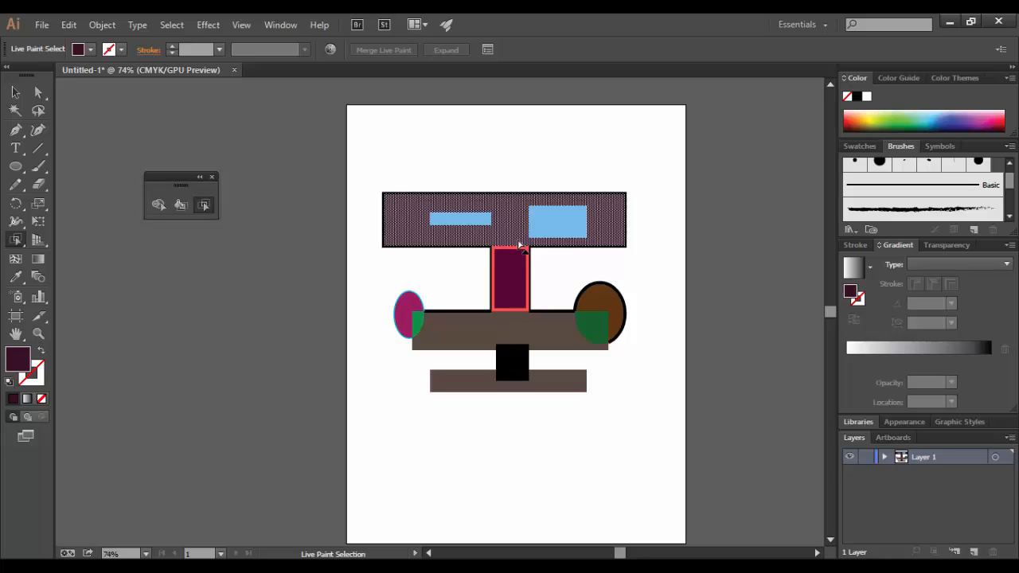
pyautogui.click(522, 283)
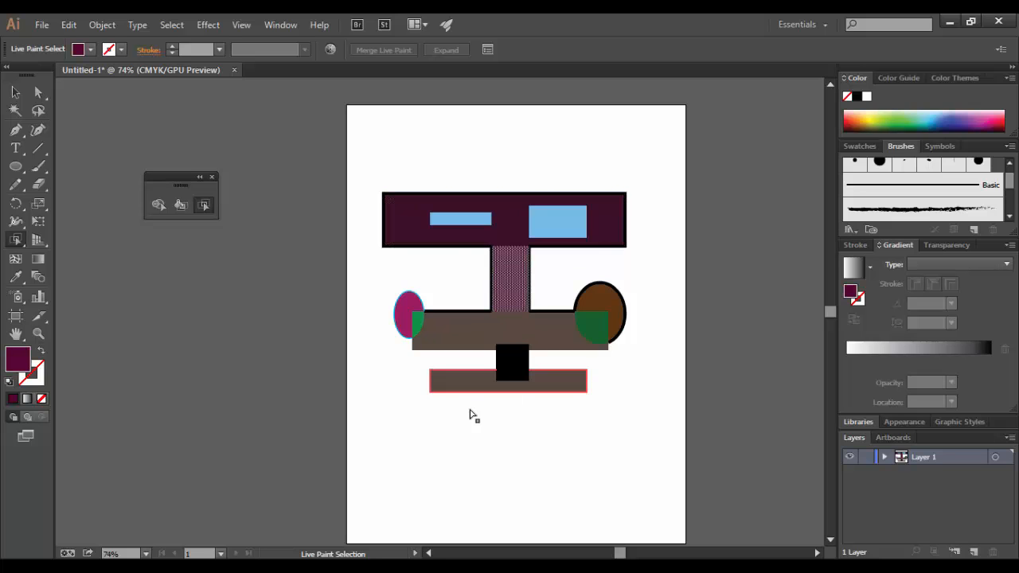
pyautogui.click(531, 341)
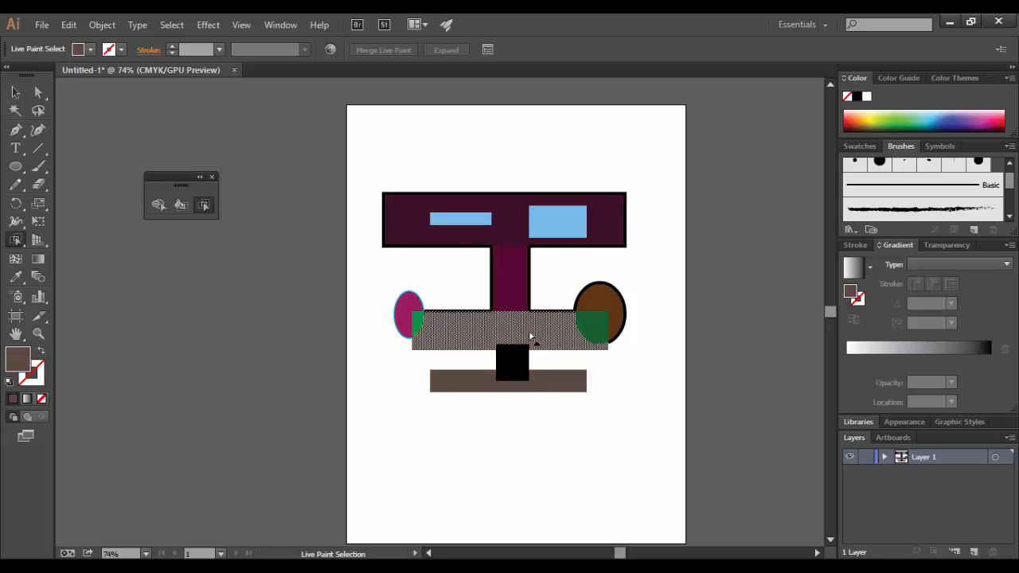
pyautogui.click(517, 360)
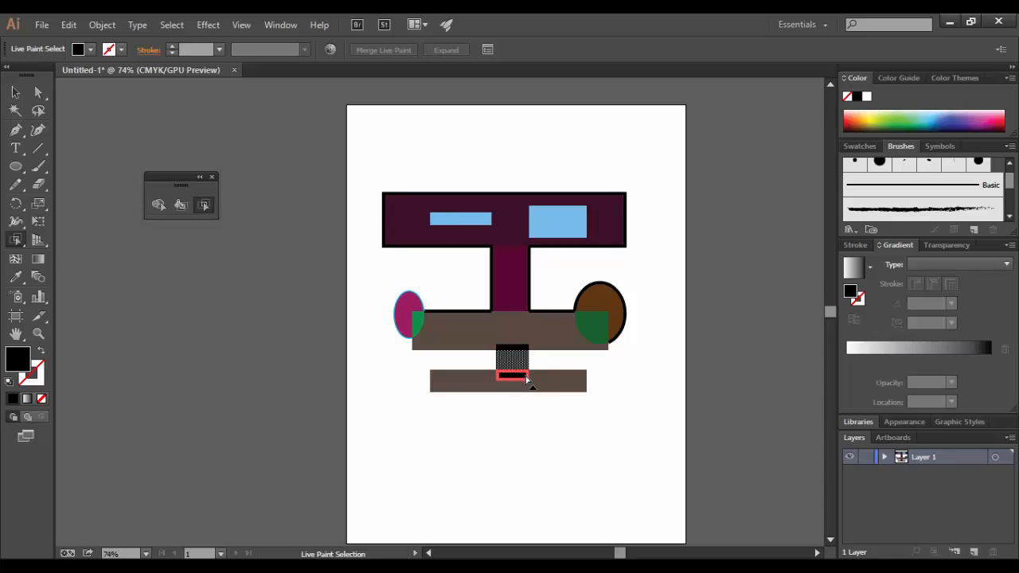
pyautogui.click(420, 322)
pyautogui.click(593, 330)
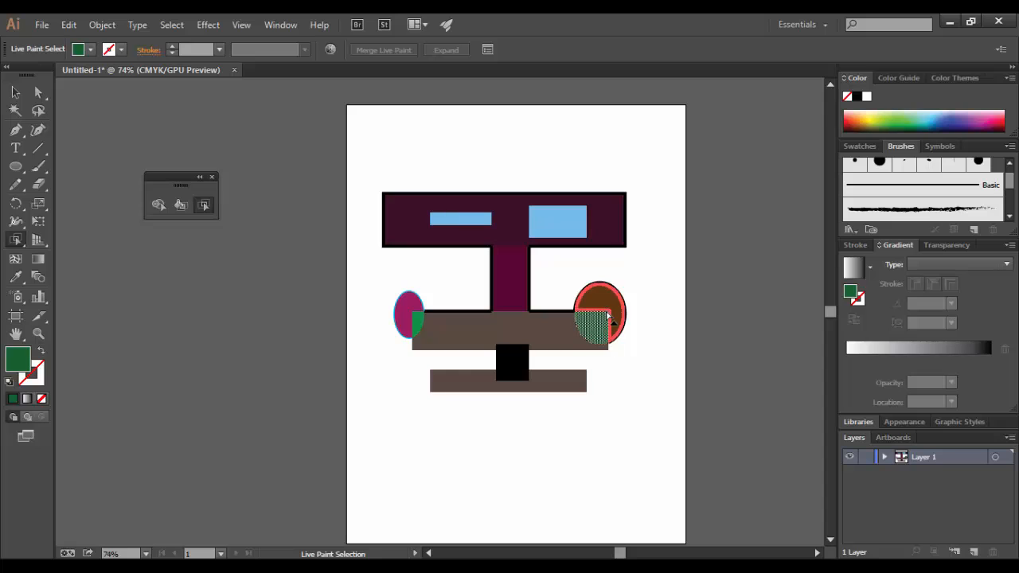
pyautogui.click(418, 322)
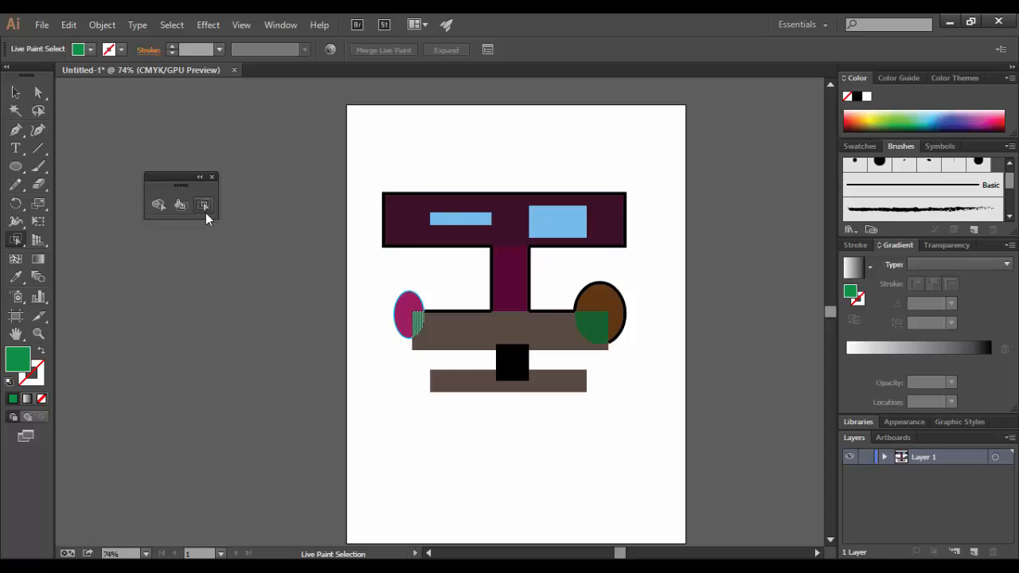
# Select the whole Live Paint group, try to apply the Charcoal - Feather brush to it, and deselect it.
pyautogui.click(15, 92)
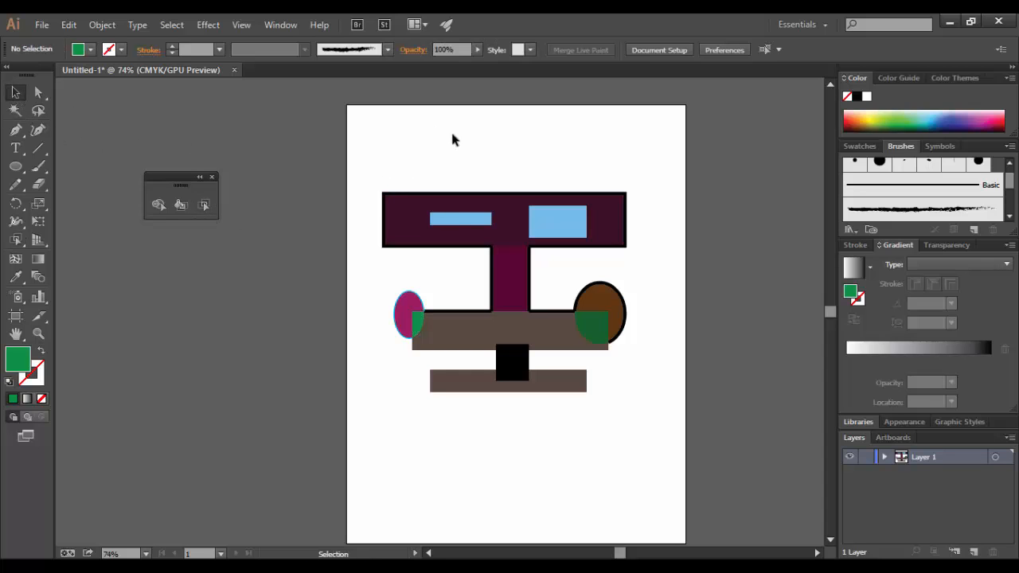
pyautogui.click(449, 199)
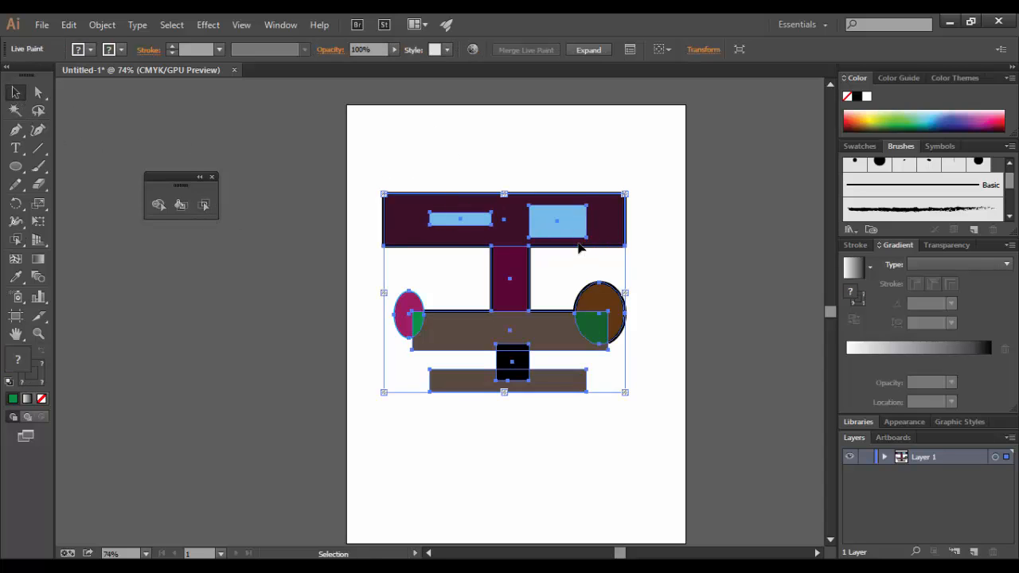
pyautogui.doubleClick(948, 209)
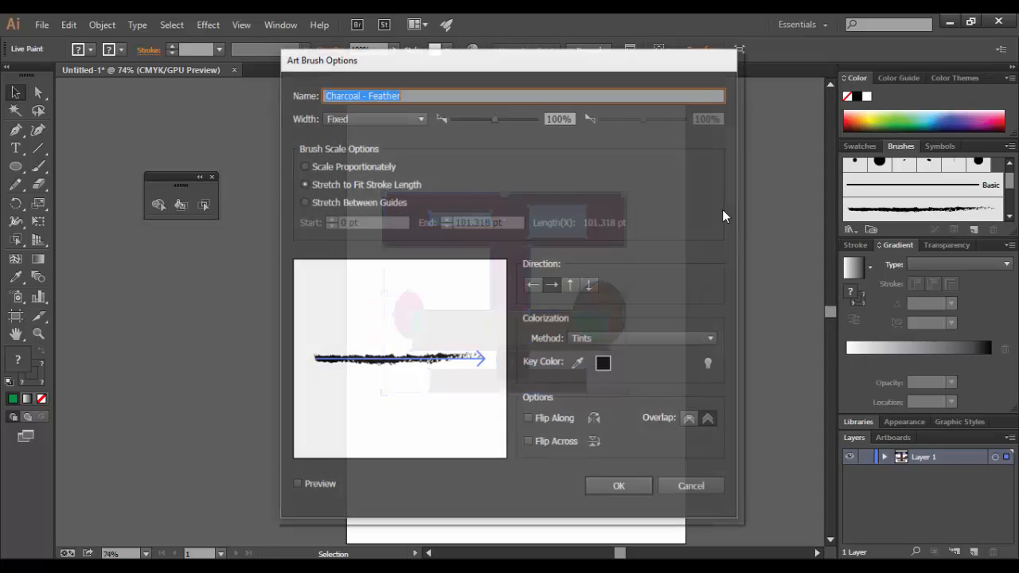
pyautogui.click(622, 487)
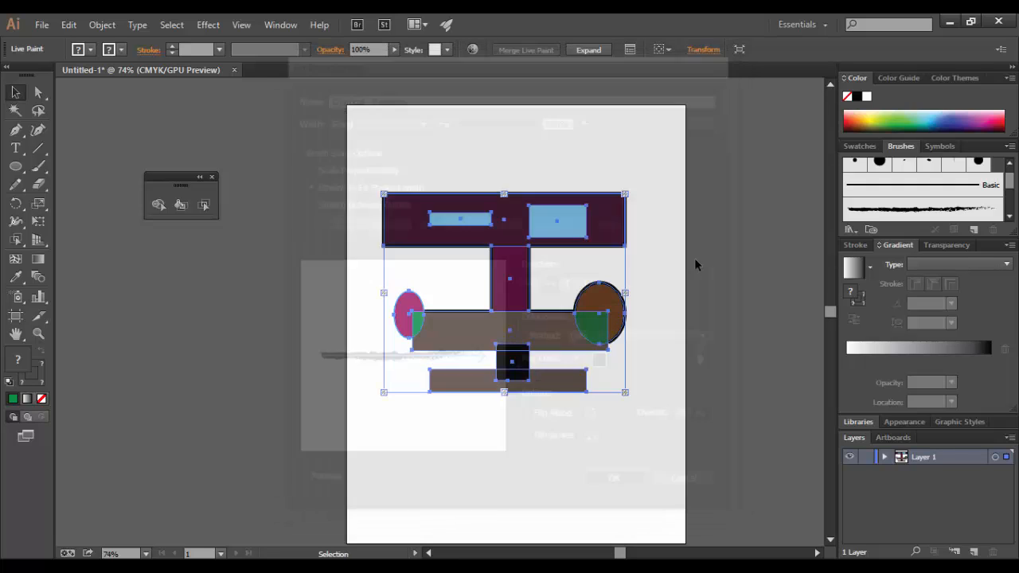
pyautogui.click(663, 243)
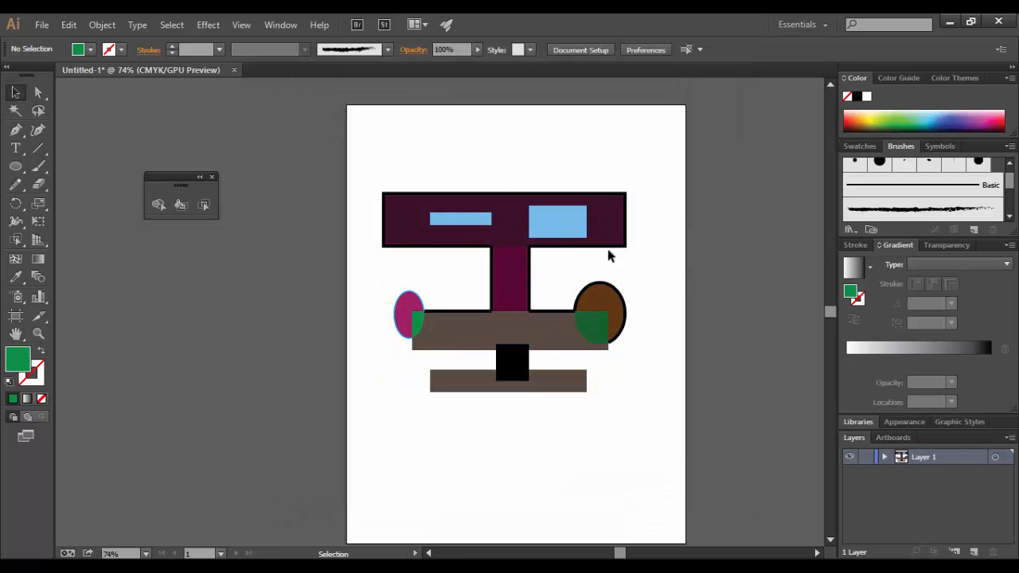
# Isolate the Live Paint group, try to apply the Charcoal - Feather brush to its upper rectangle, and exit isolation mode.
pyautogui.doubleClick(612, 203)
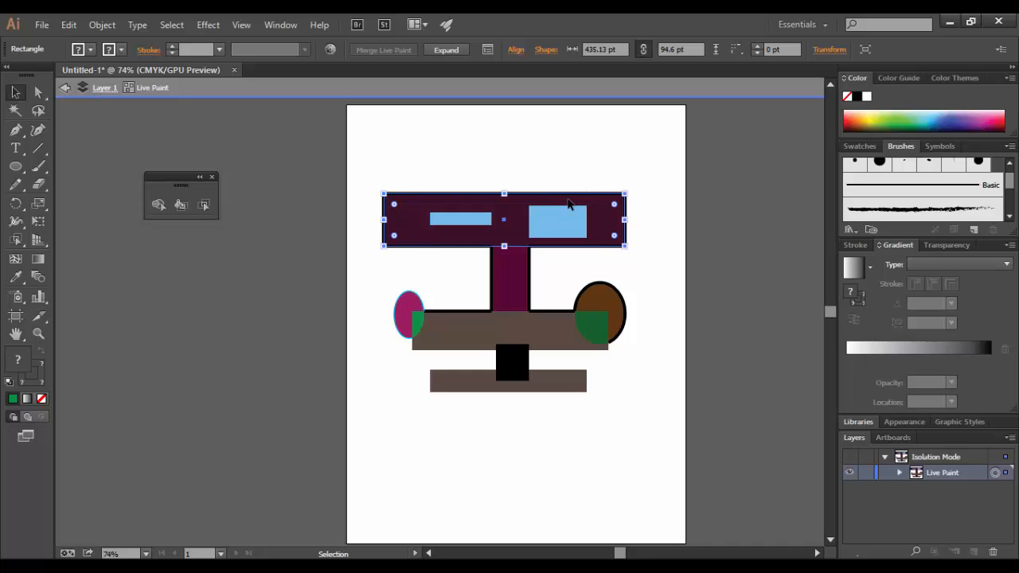
pyautogui.click(924, 213)
pyautogui.click(712, 176)
pyautogui.doubleClick(472, 181)
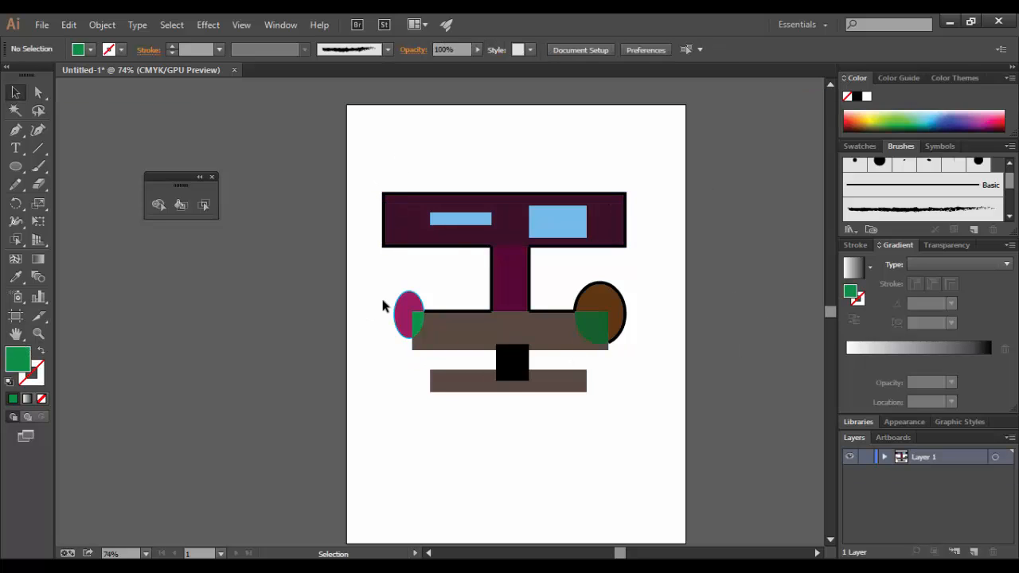
# Select and deselect the whole Live Paint group, and examine the contents of Layer 1.
pyautogui.click(457, 250)
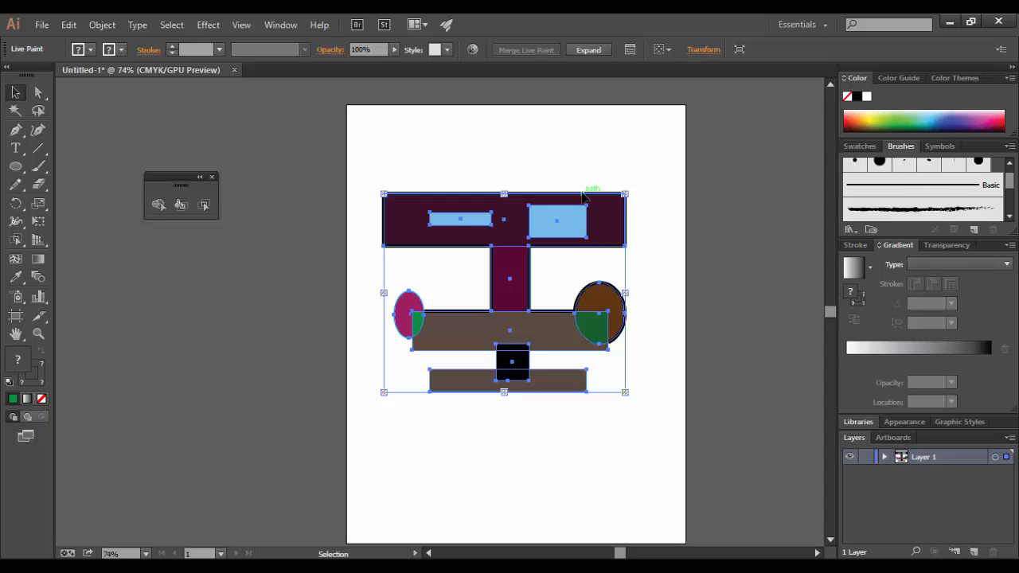
pyautogui.click(642, 229)
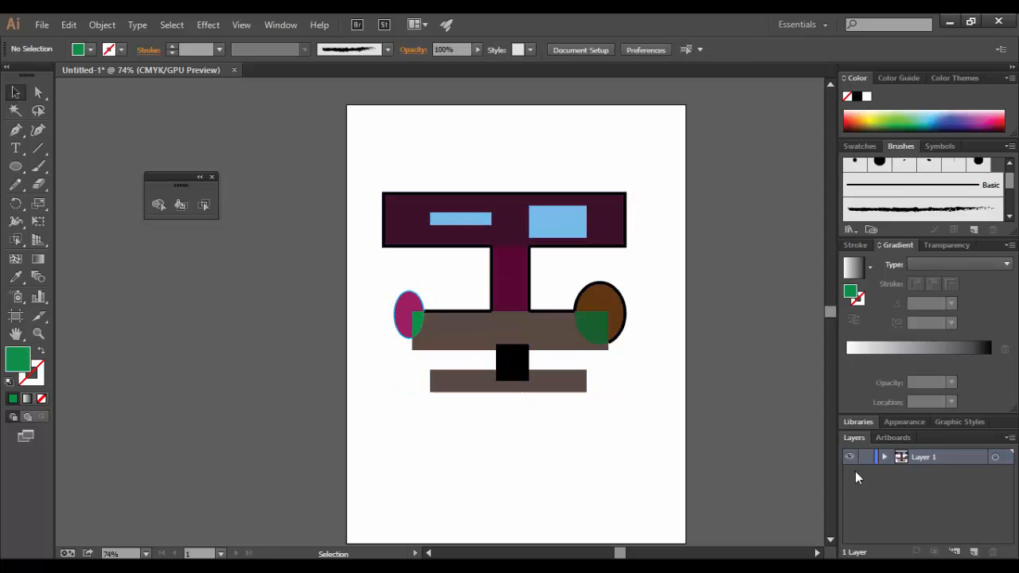
pyautogui.click(885, 457)
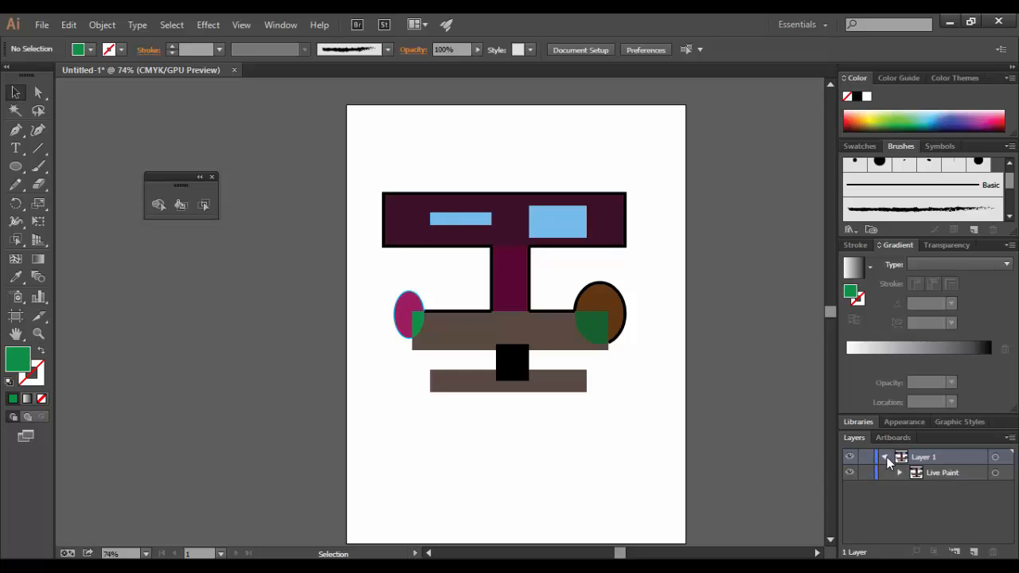
pyautogui.click(884, 459)
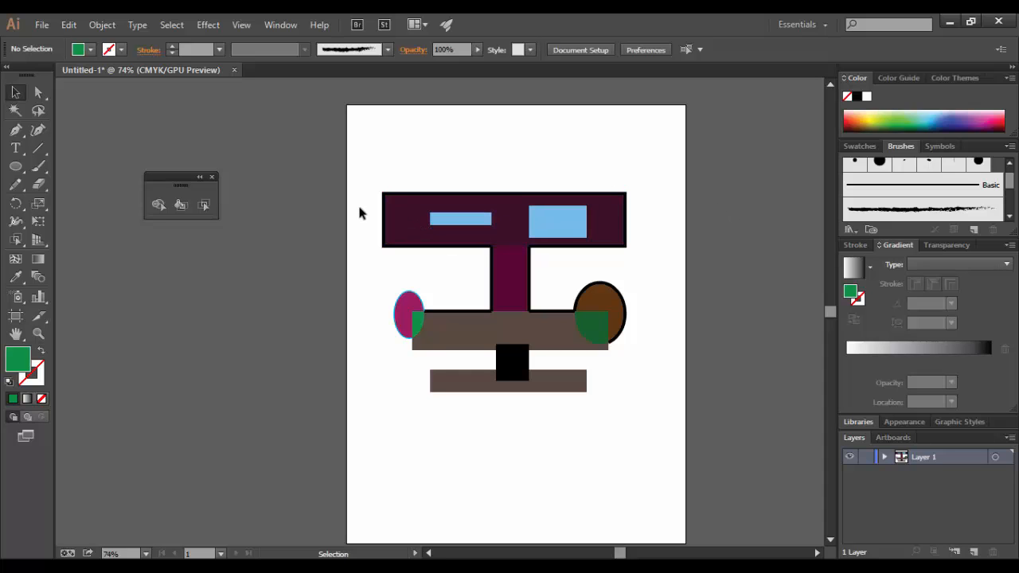
# Remove the default fill colour, expand the whole Live Paint group into ordinary artwork, and deselect it.
pyautogui.press('/')
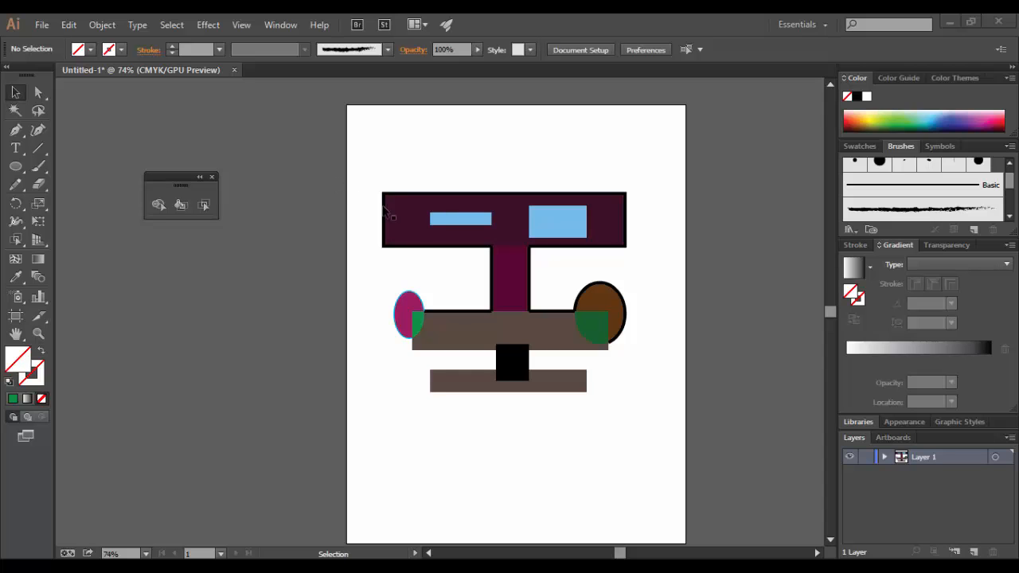
pyautogui.click(459, 205)
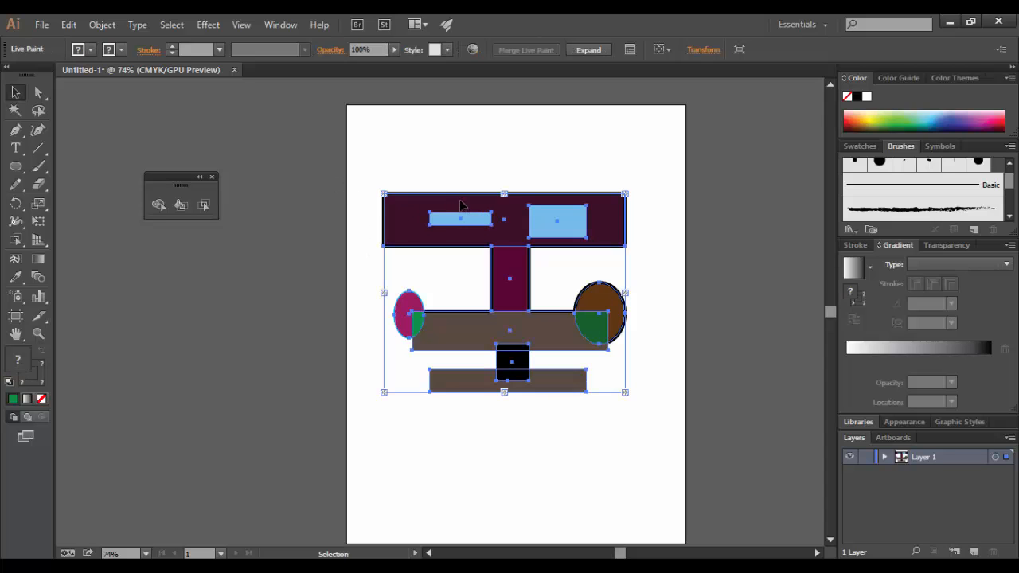
pyautogui.click(588, 51)
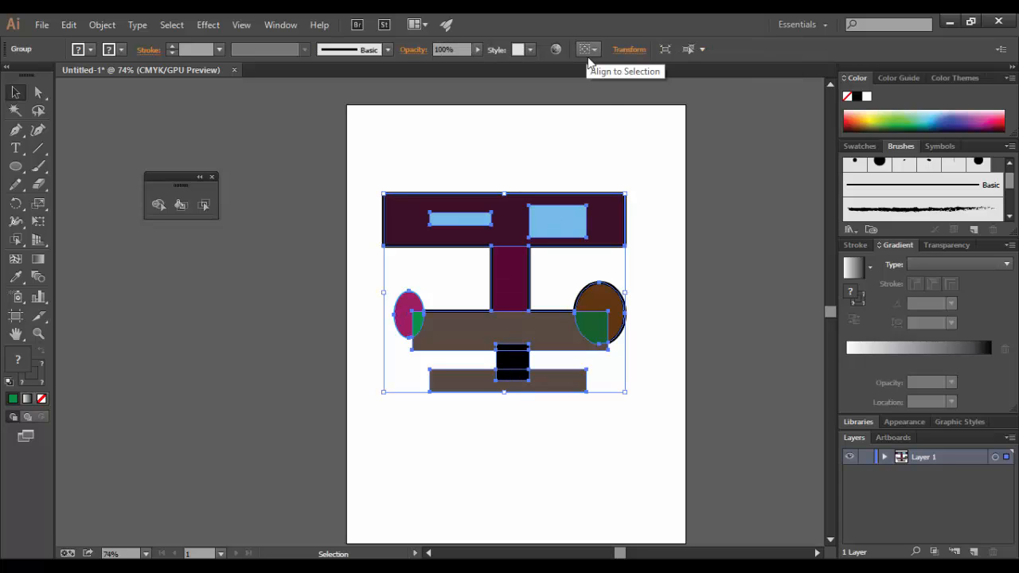
pyautogui.click(675, 228)
# Isolate the expanded artwork, apply the Charcoal - Feather brush to its group of outlines, and leave isolation mode.
pyautogui.doubleClick(608, 199)
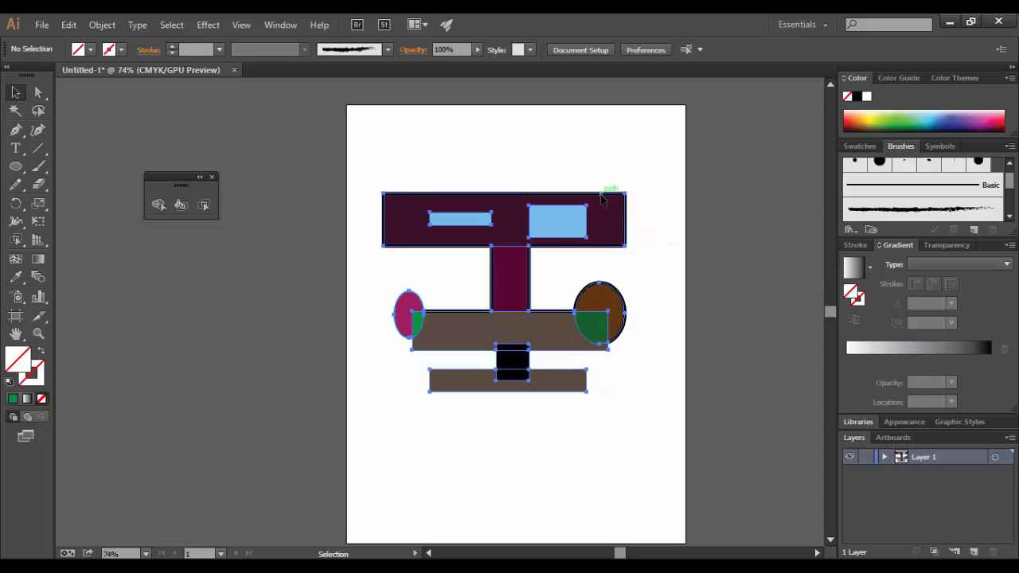
pyautogui.click(609, 195)
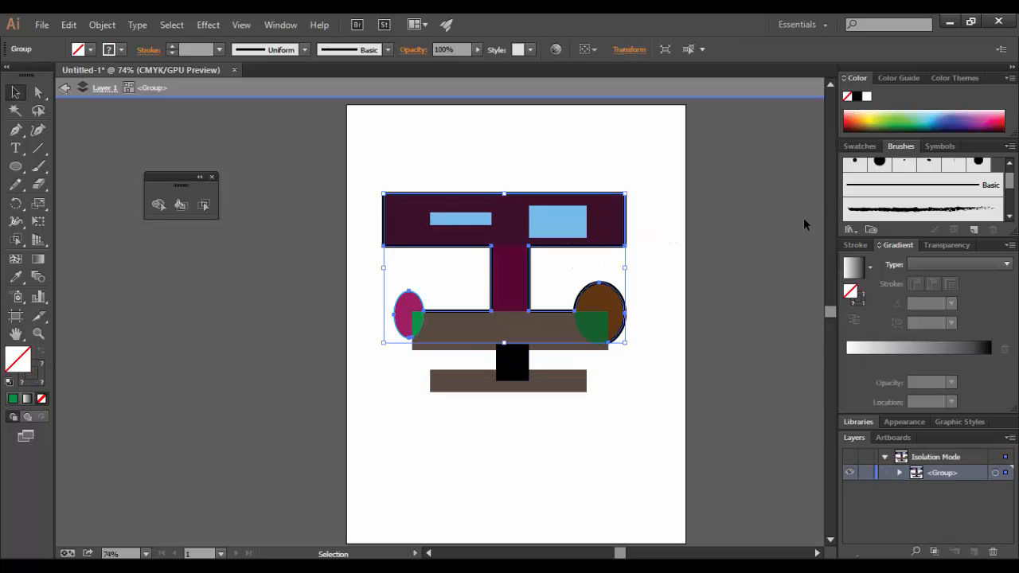
pyautogui.click(919, 210)
pyautogui.click(682, 166)
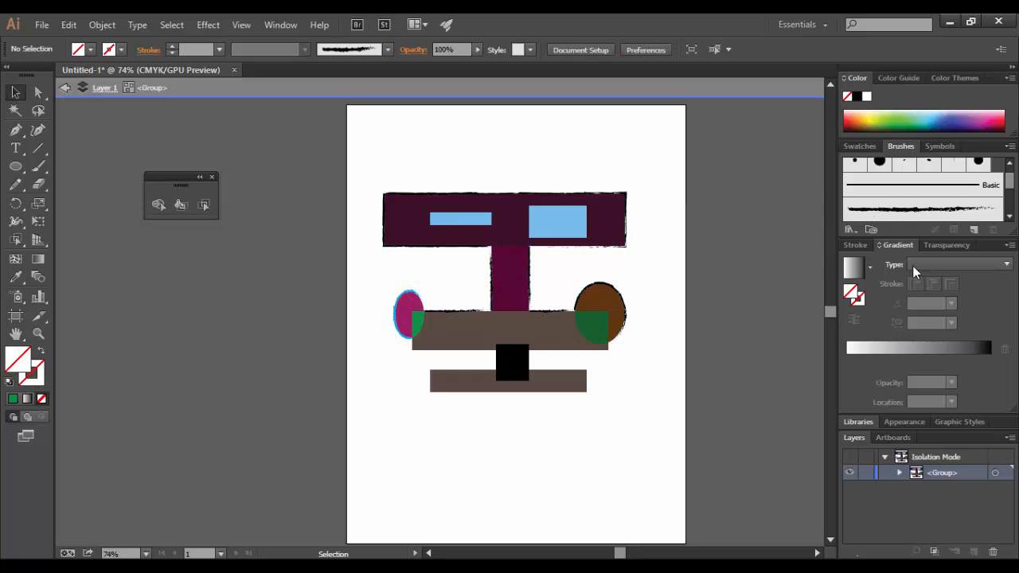
pyautogui.doubleClick(435, 156)
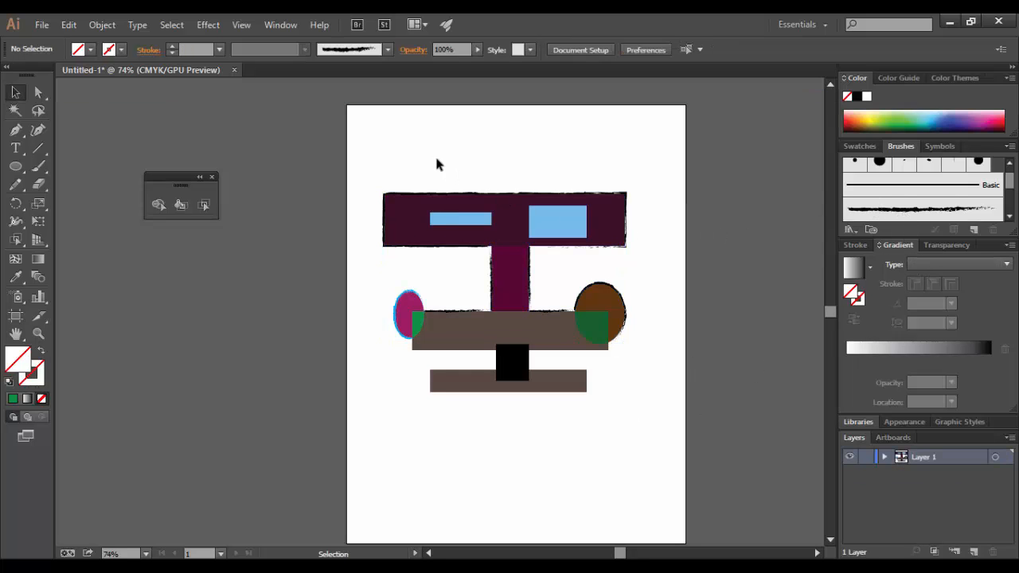
pyautogui.click(410, 238)
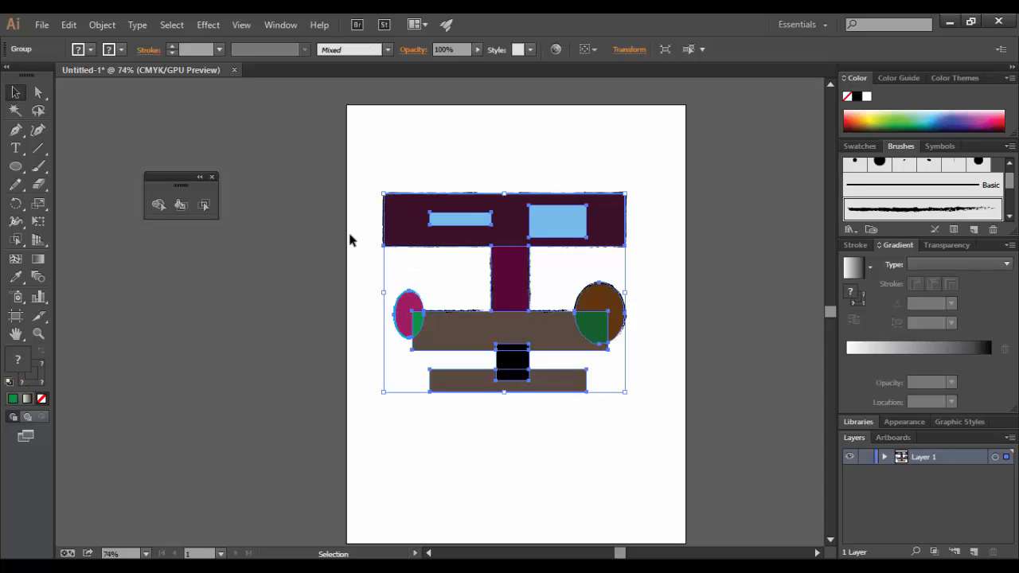
pyautogui.click(347, 231)
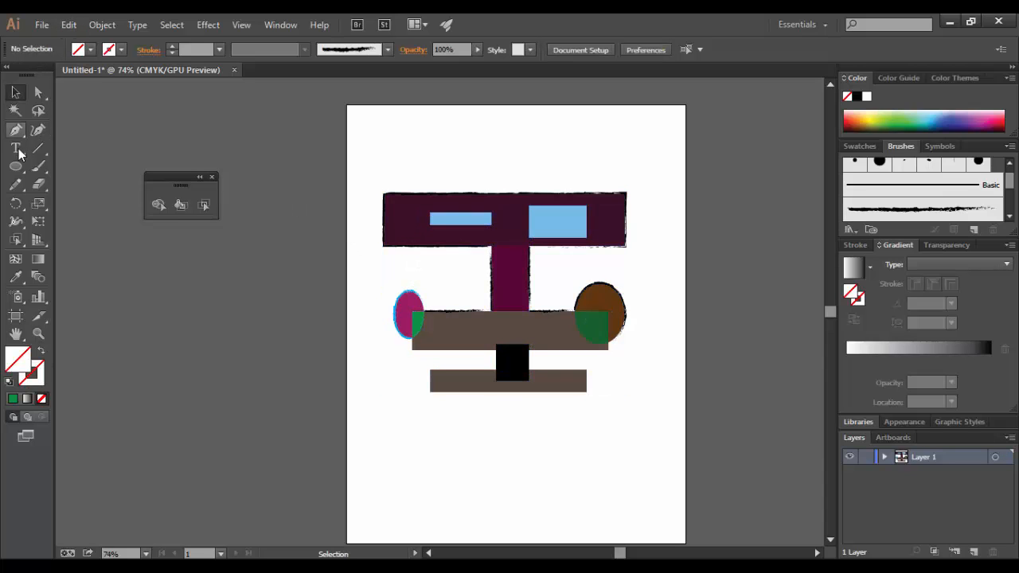
# Paint a wavy, nearly closed green Charcoal - Feather stroke above the upper rectangle and fill it with cyan.
pyautogui.click(37, 166)
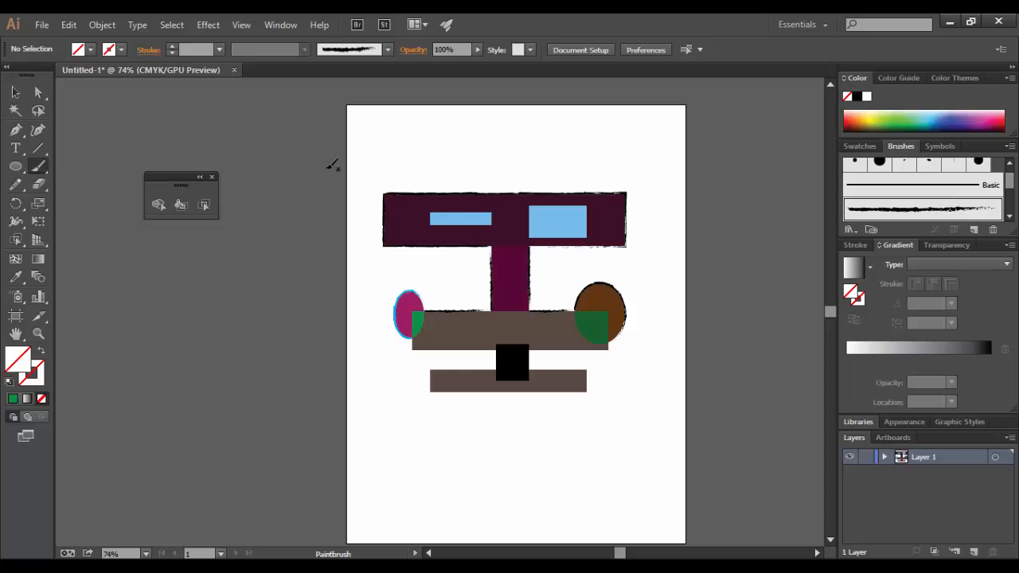
pyautogui.moveTo(389, 135)
pyautogui.mouseDown()
pyautogui.moveTo(490, 153)
pyautogui.moveTo(548, 135)
pyautogui.moveTo(603, 147)
pyautogui.moveTo(595, 170)
pyautogui.moveTo(551, 177)
pyautogui.moveTo(474, 170)
pyautogui.moveTo(433, 146)
pyautogui.moveTo(393, 162)
pyautogui.mouseUp()
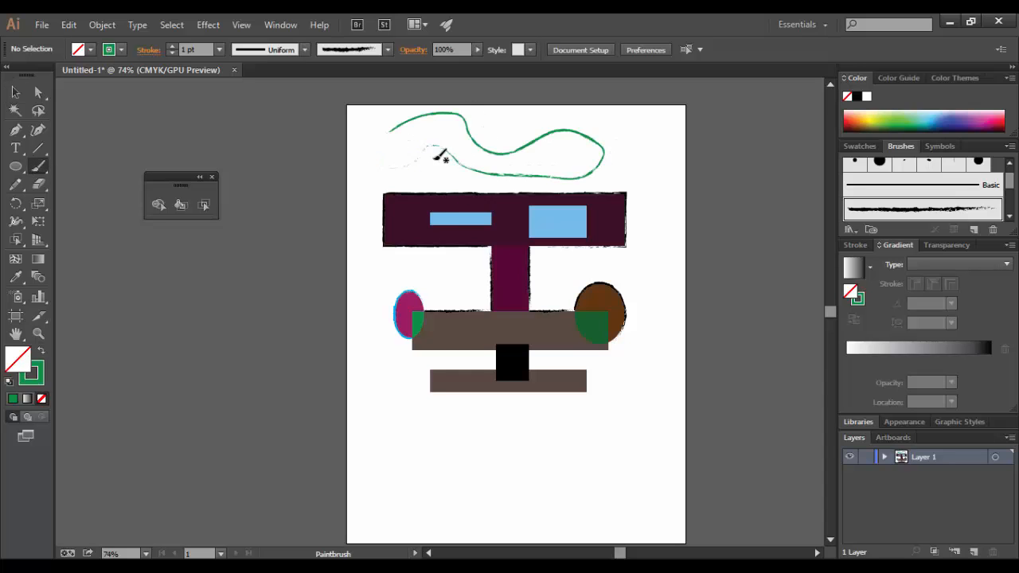
pyautogui.click(78, 50)
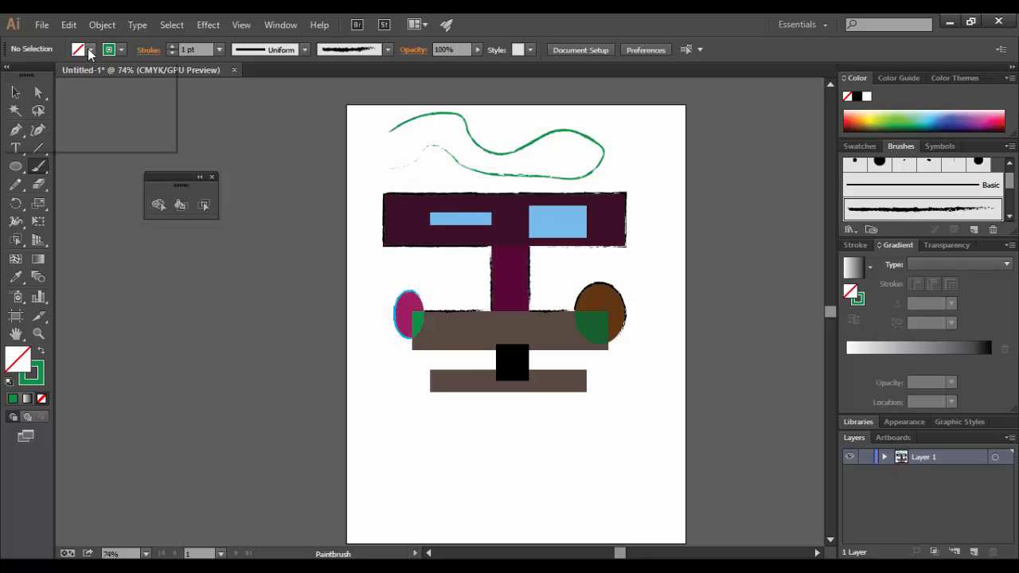
pyautogui.click(82, 74)
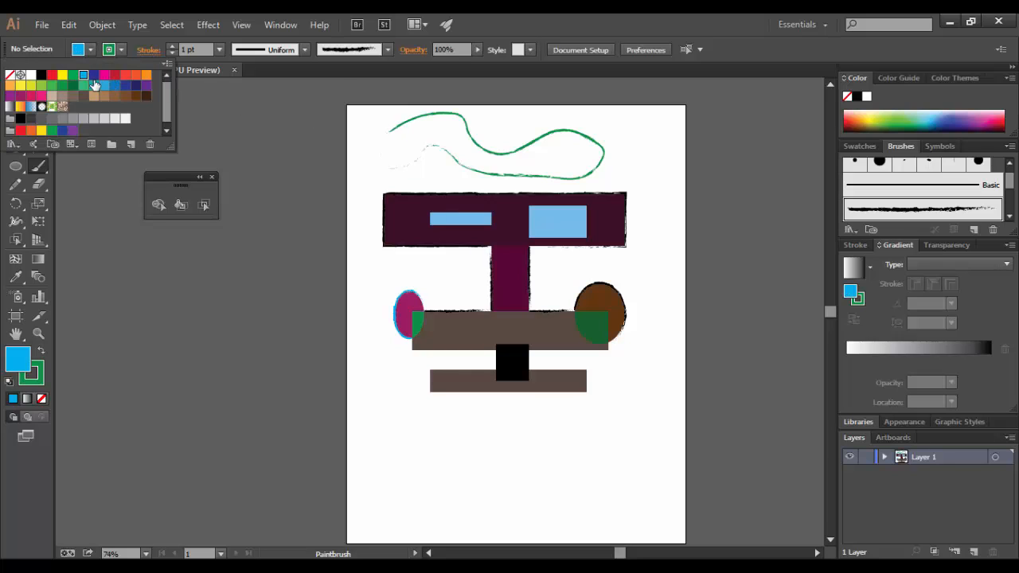
pyautogui.click(15, 93)
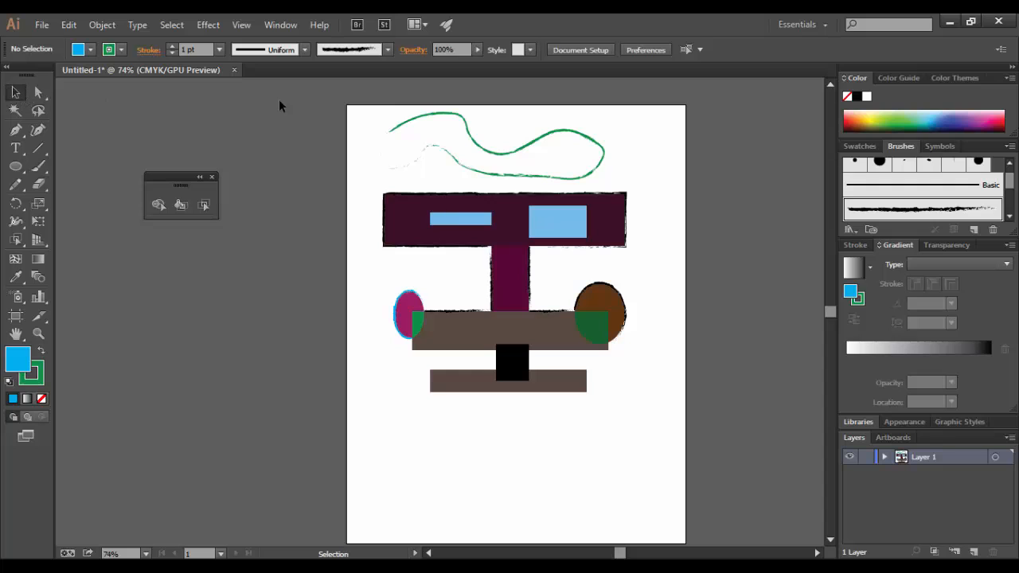
pyautogui.click(451, 114)
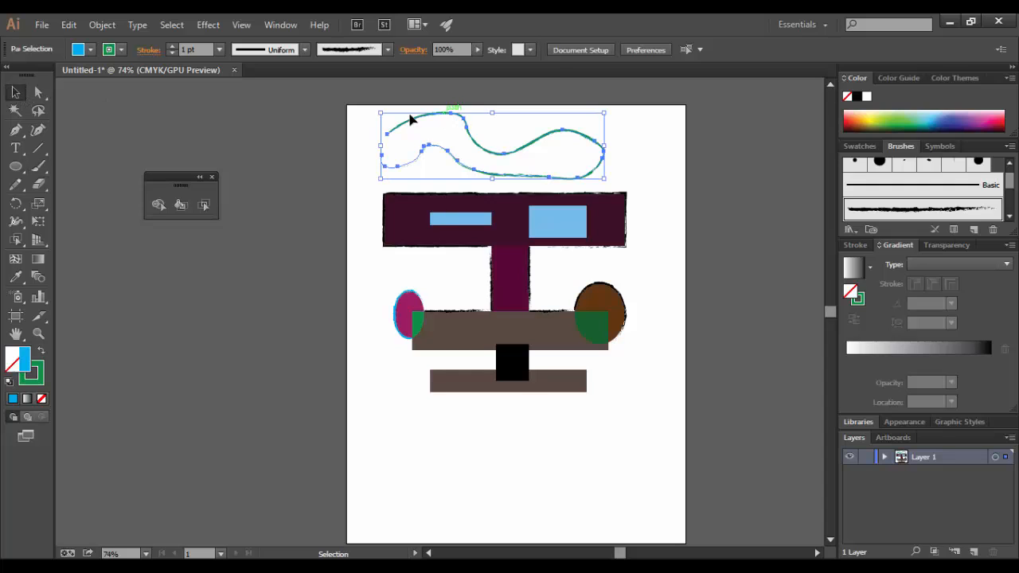
pyautogui.click(91, 50)
pyautogui.click(83, 74)
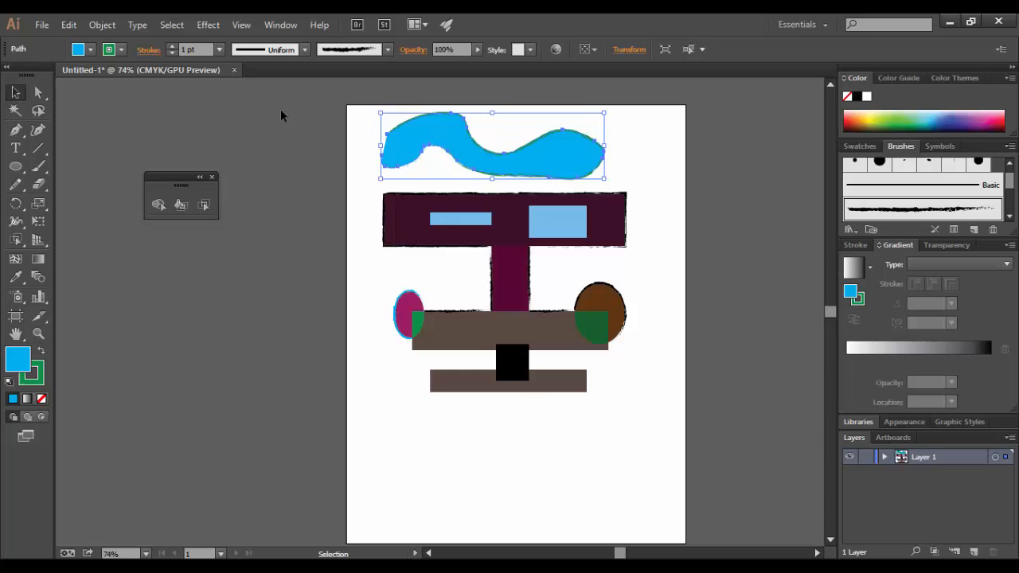
# Convert the cyan wavy shape into a Live Paint group and fill it with red using the Live Paint Bucket.
pyautogui.click(183, 206)
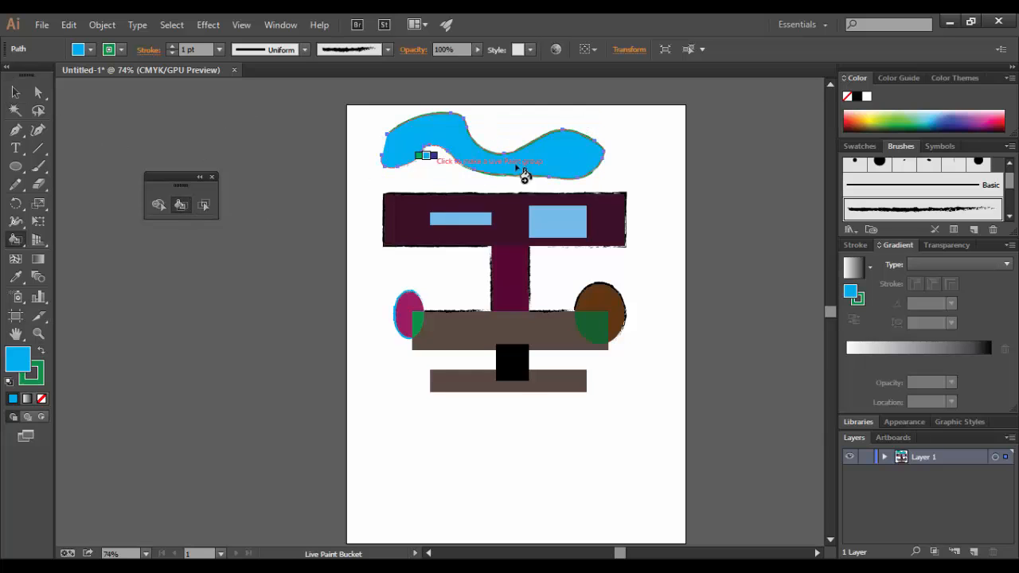
pyautogui.click(531, 150)
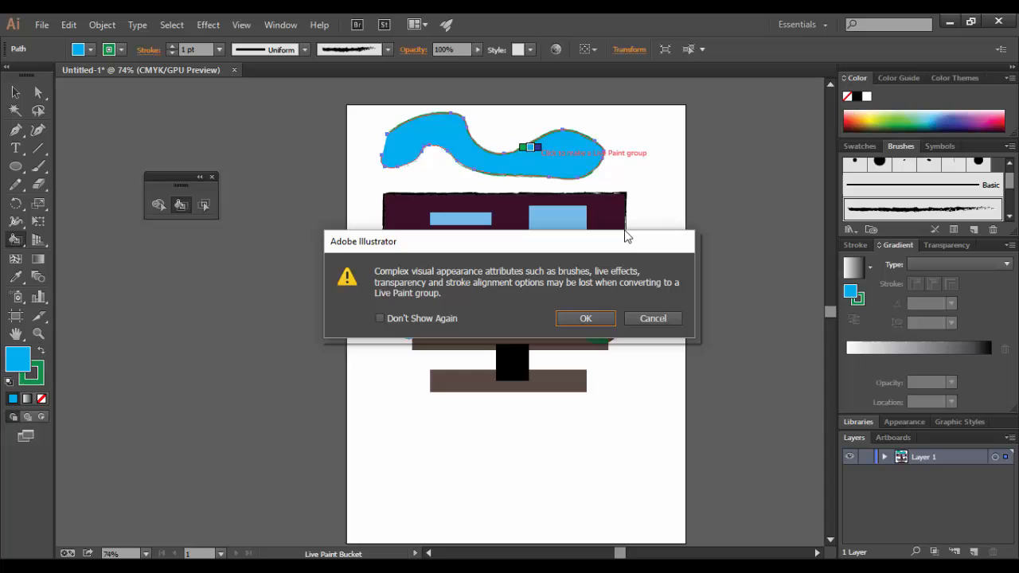
pyautogui.click(588, 318)
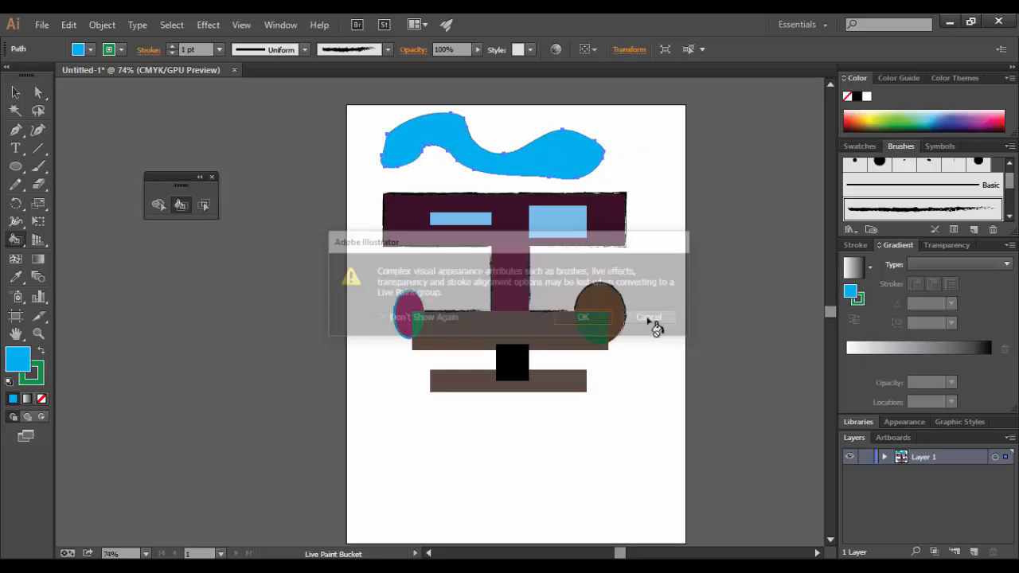
pyautogui.press('Right')
pyautogui.press('Right')
pyautogui.click(447, 143)
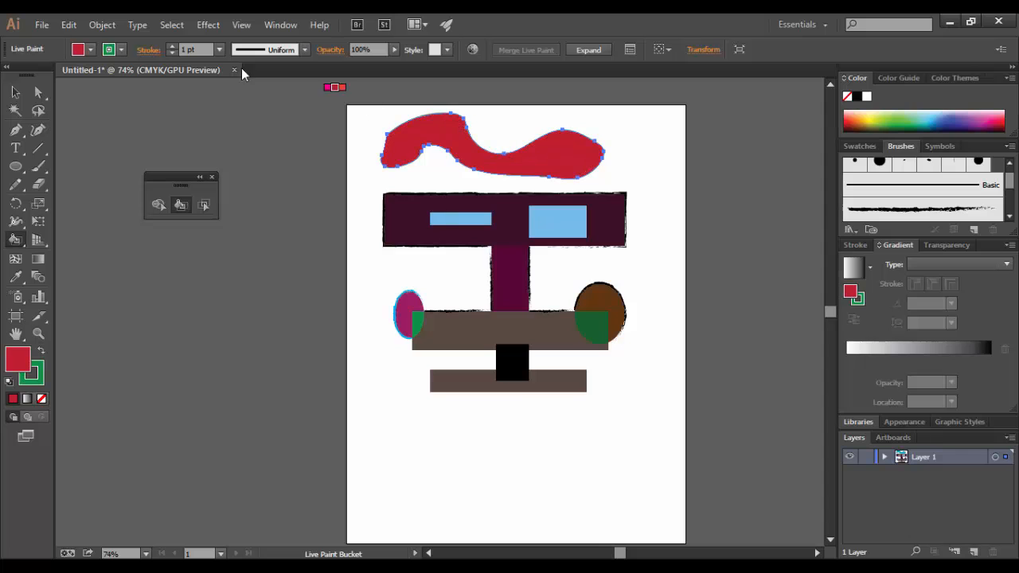
# Examine the gap detection sizes in Gap Options and the other Live Paint commands available for the wavy shape.
pyautogui.click(102, 25)
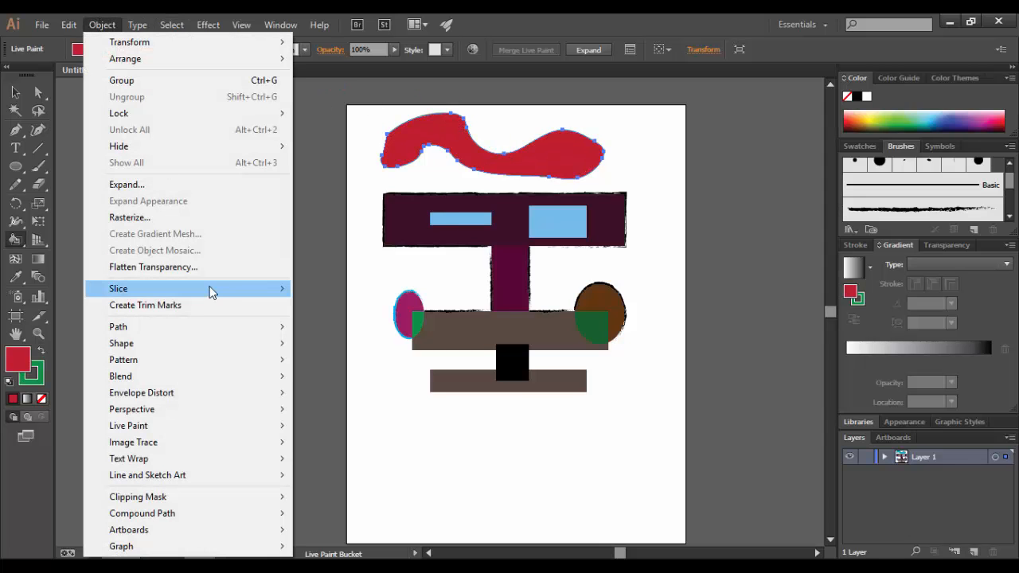
pyautogui.moveTo(189, 411)
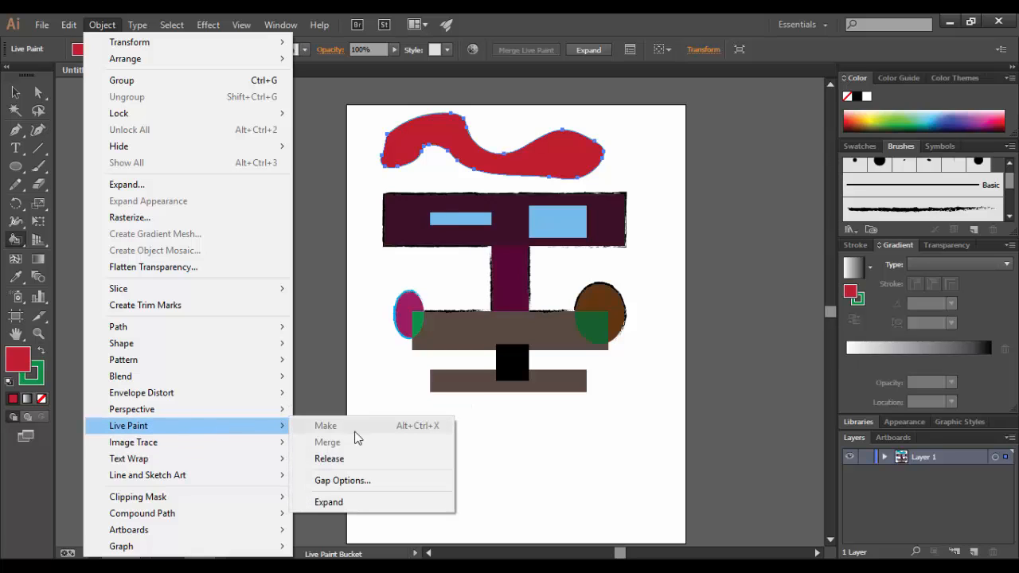
pyautogui.click(359, 481)
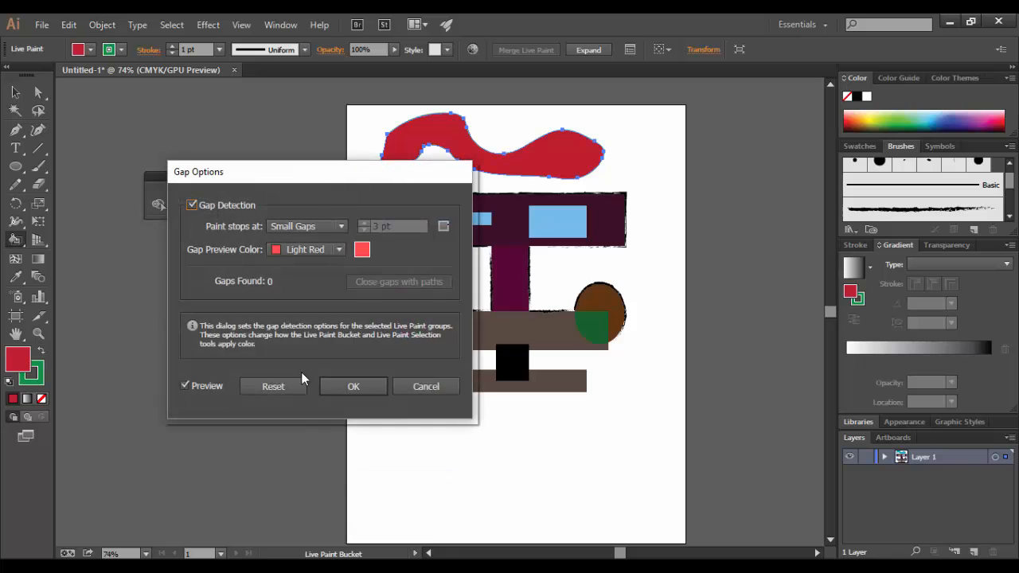
pyautogui.moveTo(326, 172); pyautogui.dragTo(648, 175)
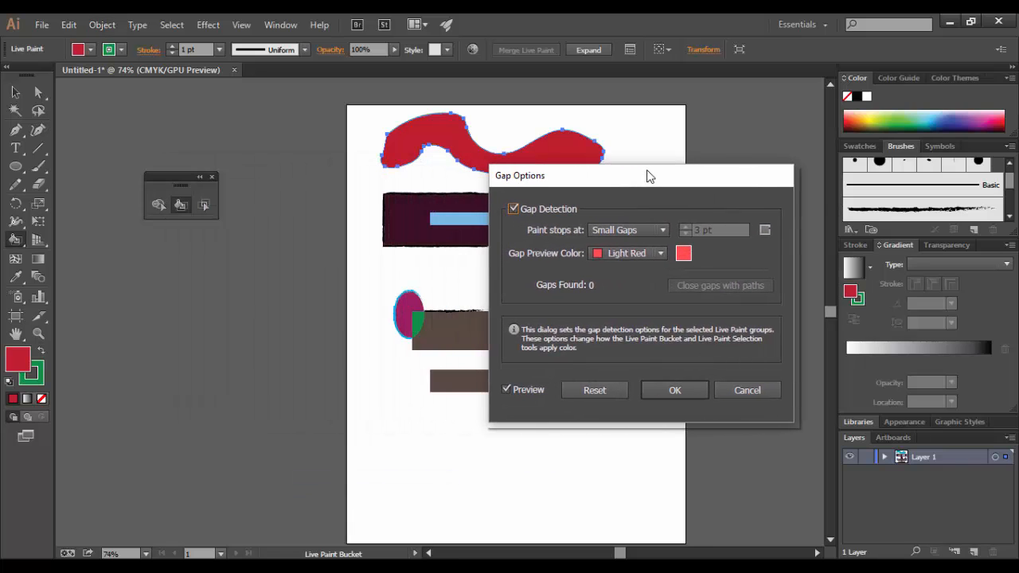
pyautogui.click(660, 231)
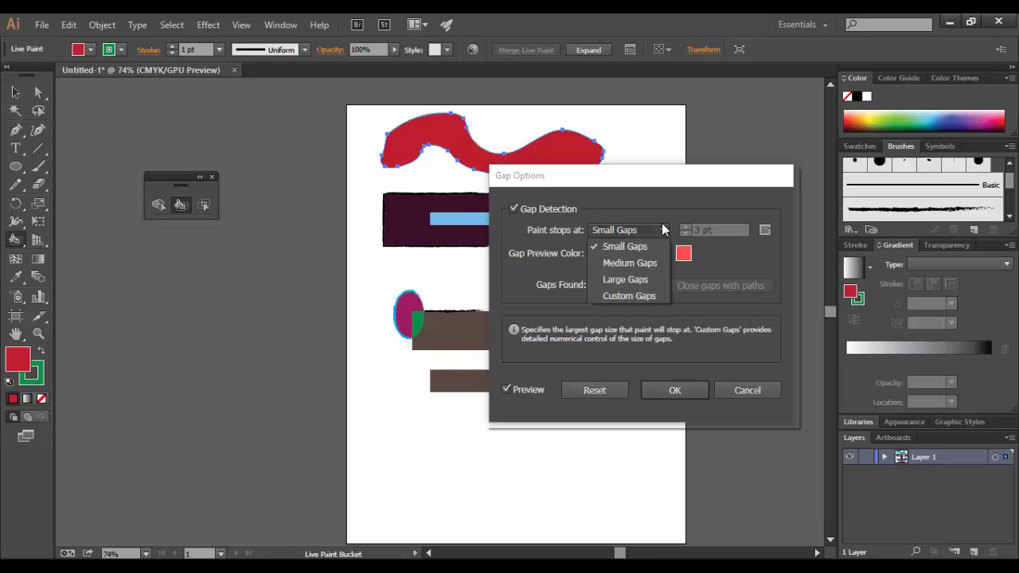
pyautogui.click(658, 201)
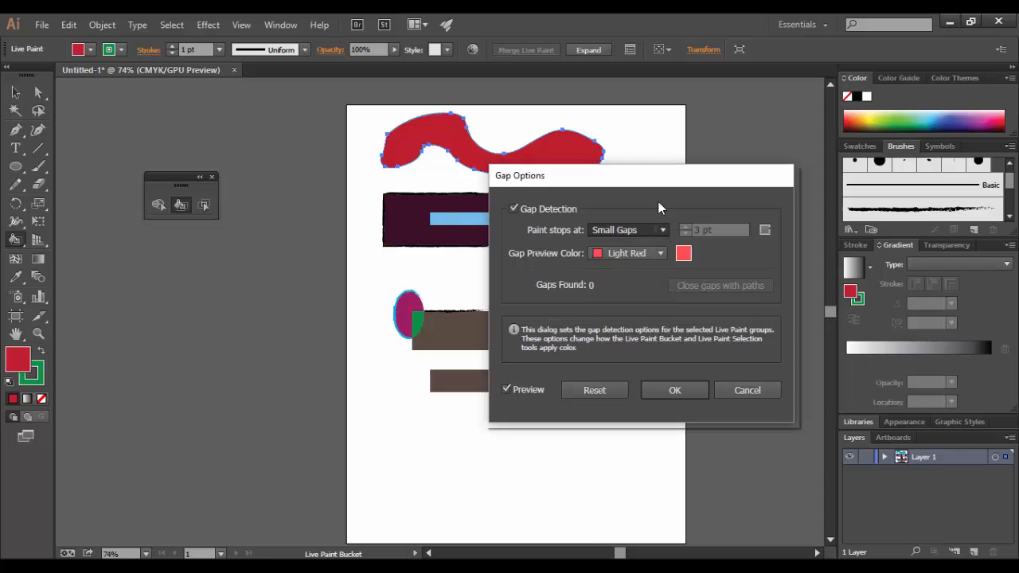
pyautogui.click(763, 389)
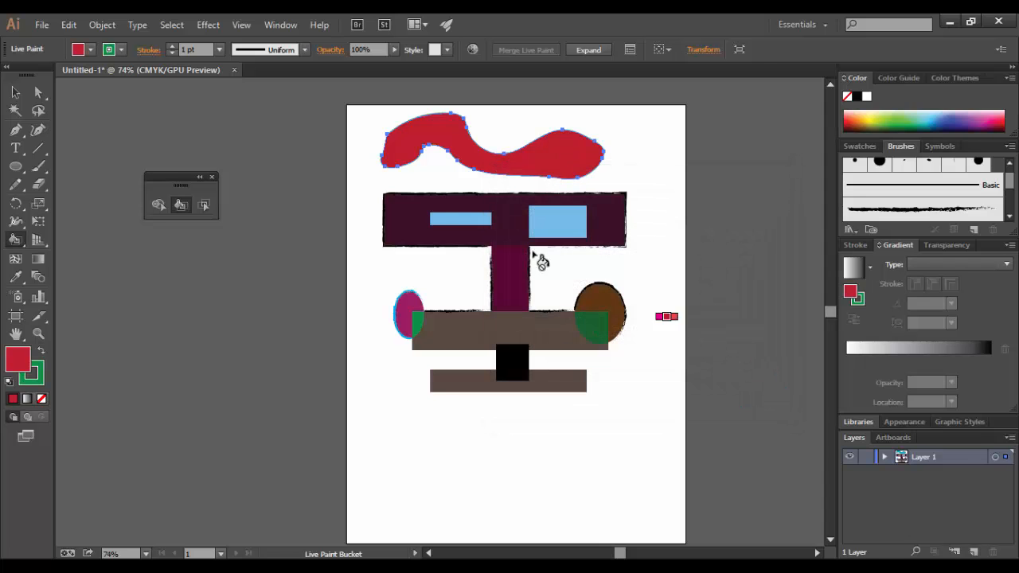
pyautogui.click(102, 24)
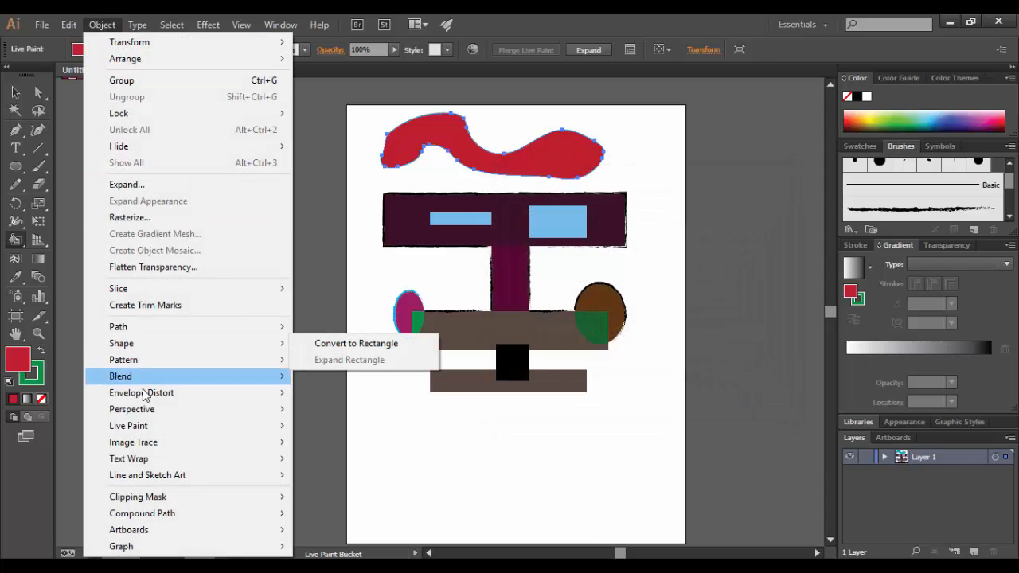
pyautogui.moveTo(148, 425)
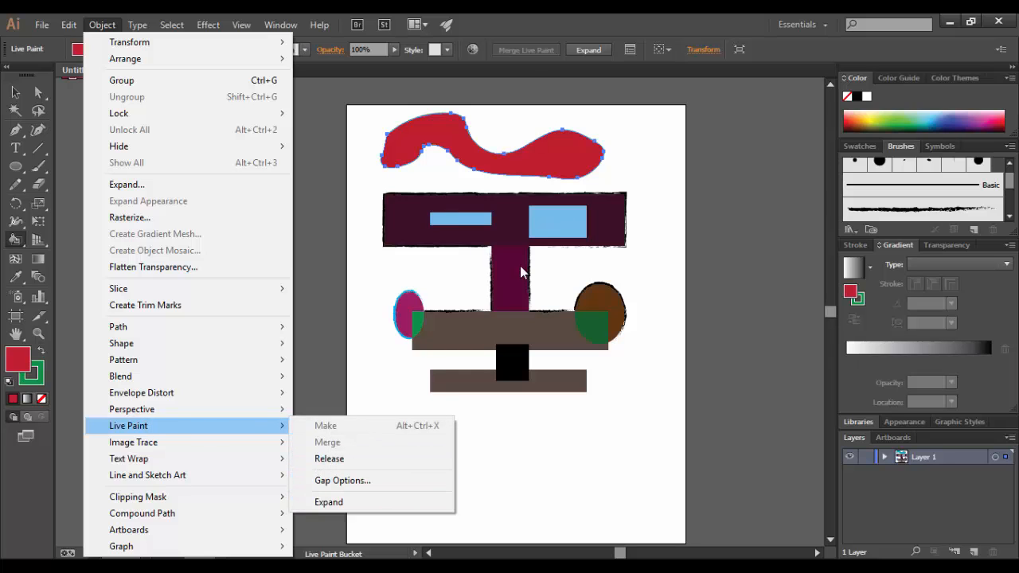
pyautogui.click(513, 57)
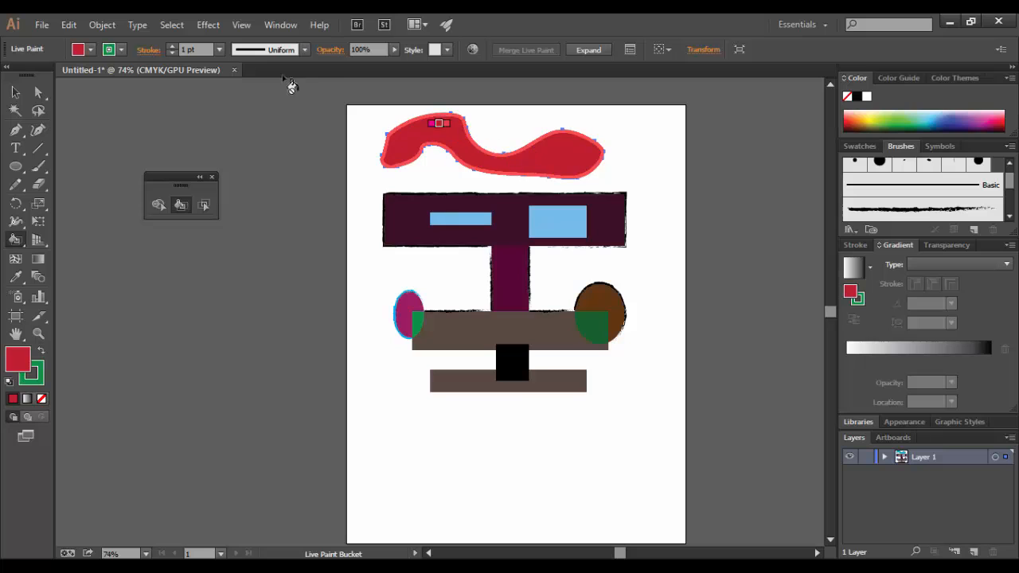
# Move the red wavy shape slightly to the right above the upper rectangle and deselect it.
pyautogui.click(17, 93)
pyautogui.moveTo(550, 163); pyautogui.dragTo(593, 159)
pyautogui.click(695, 274)
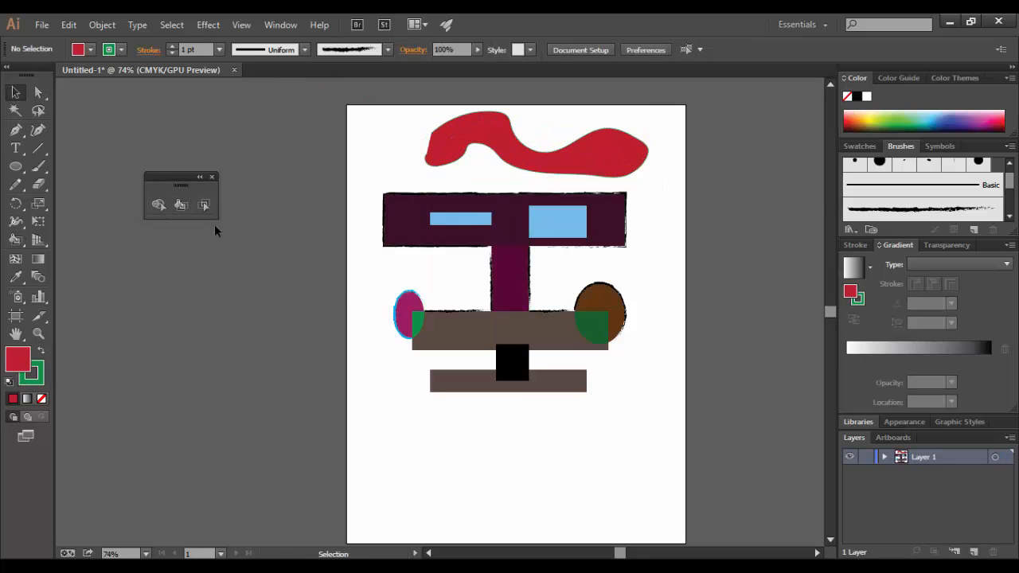